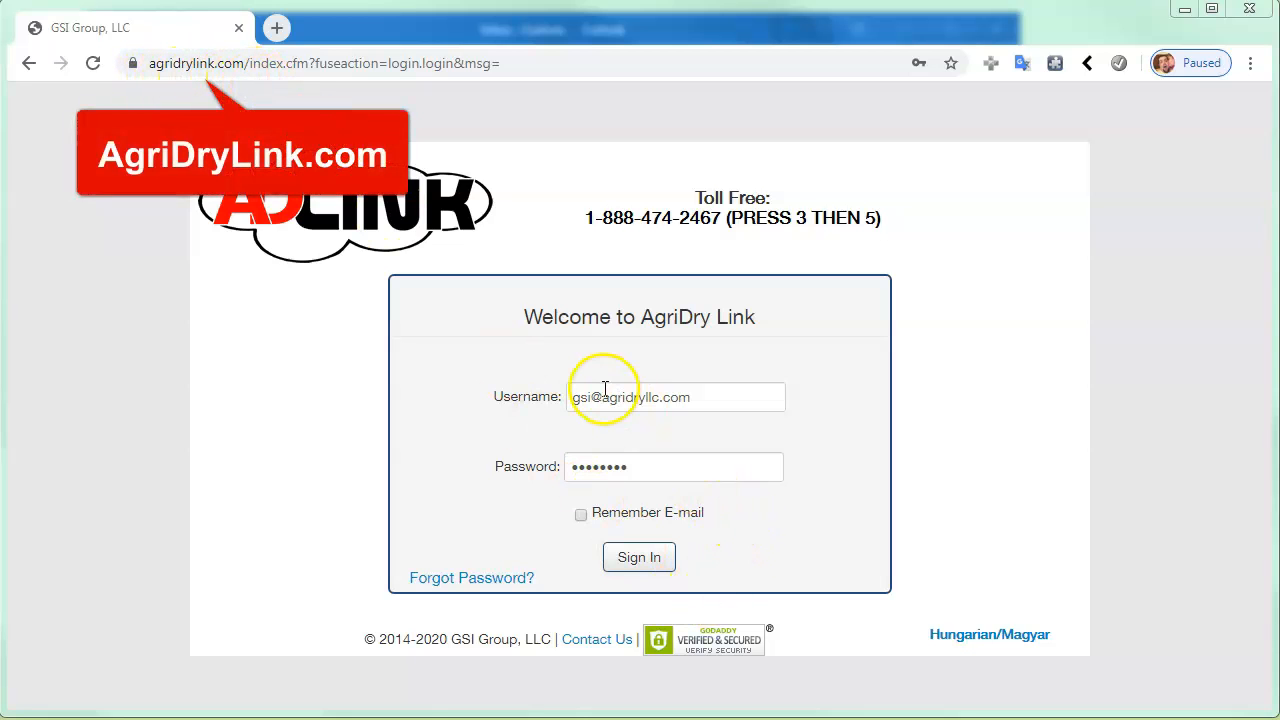
Sign in with the prefilled account and open the threshold alerts of the Bean Bin.
click(642, 562)
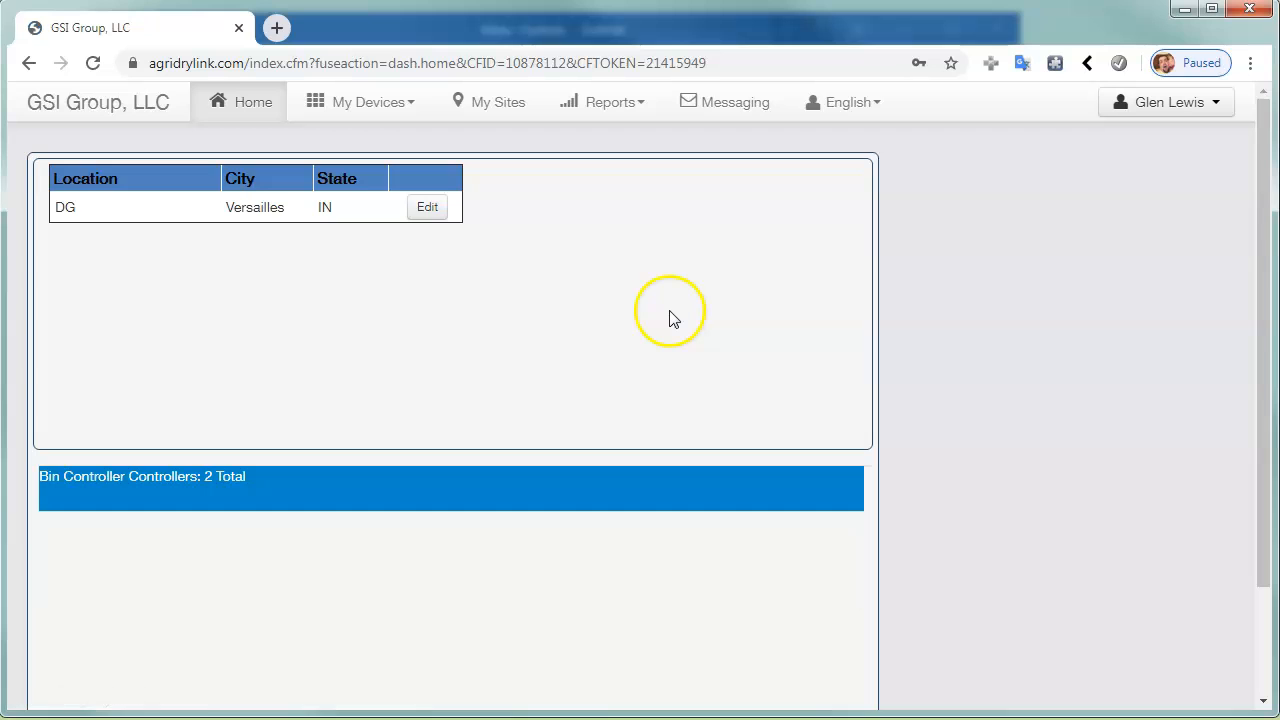
click(402, 104)
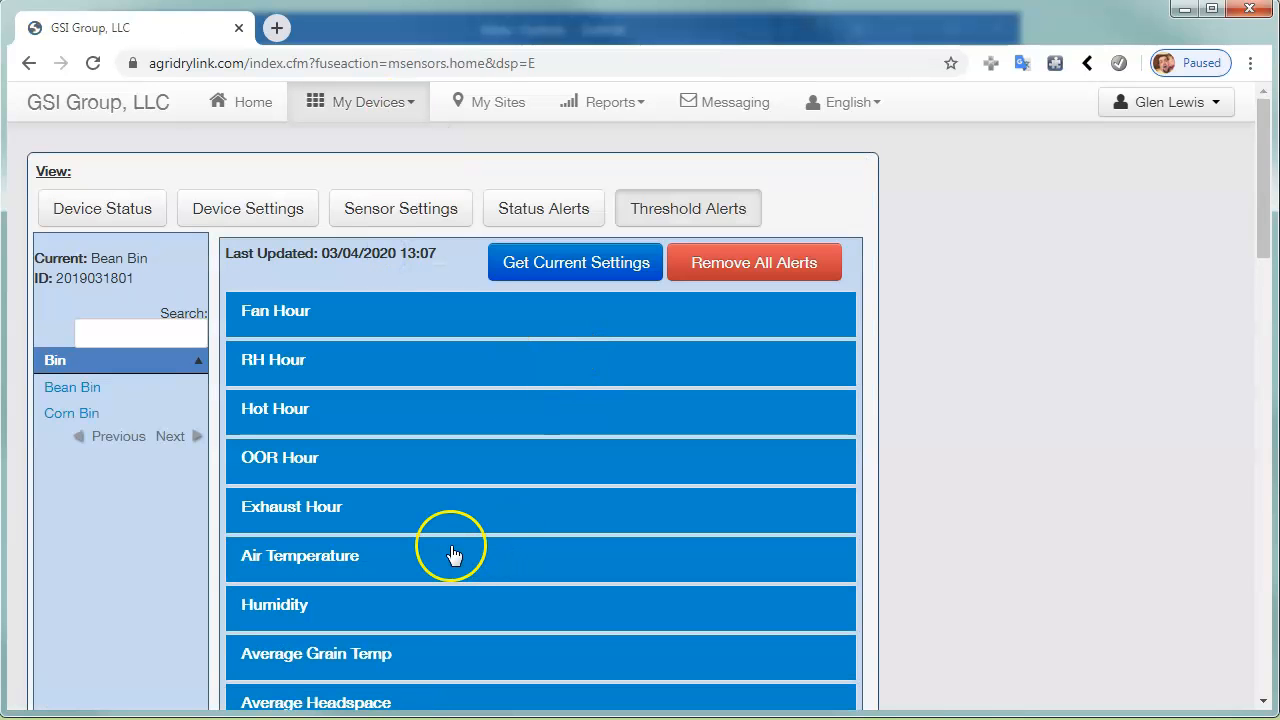
scroll(372, 478, down, 1)
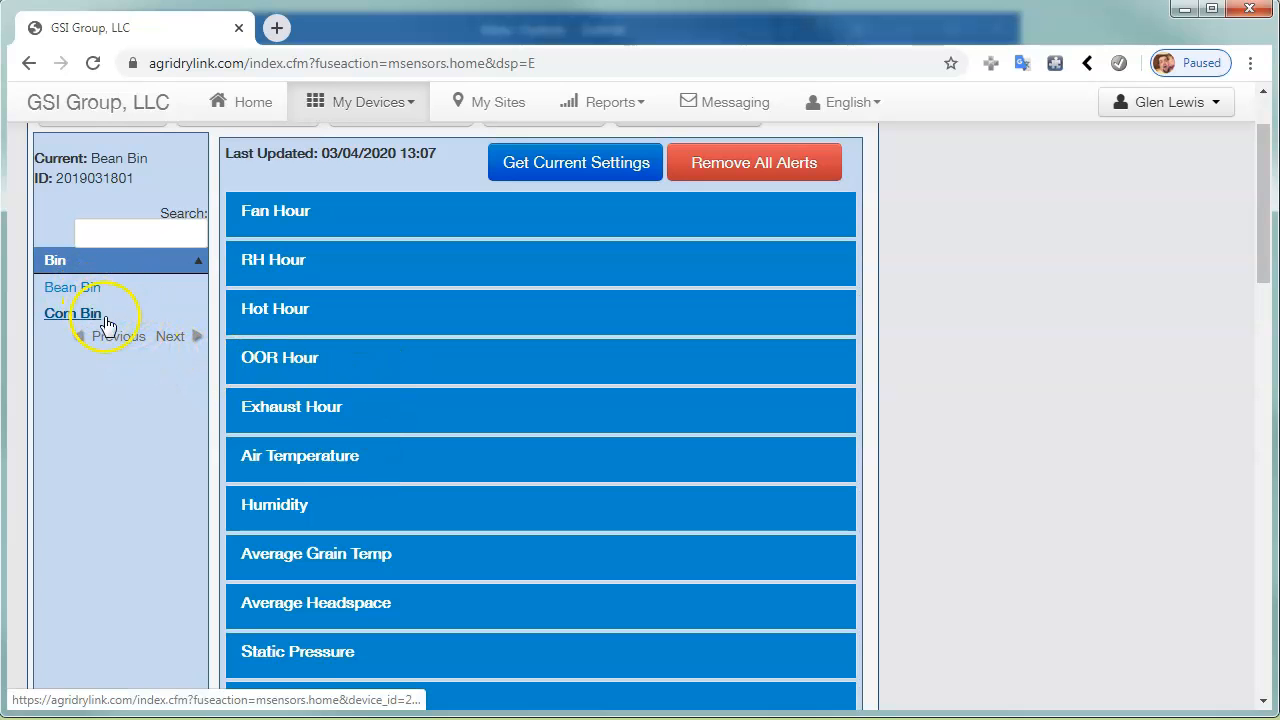
click(88, 288)
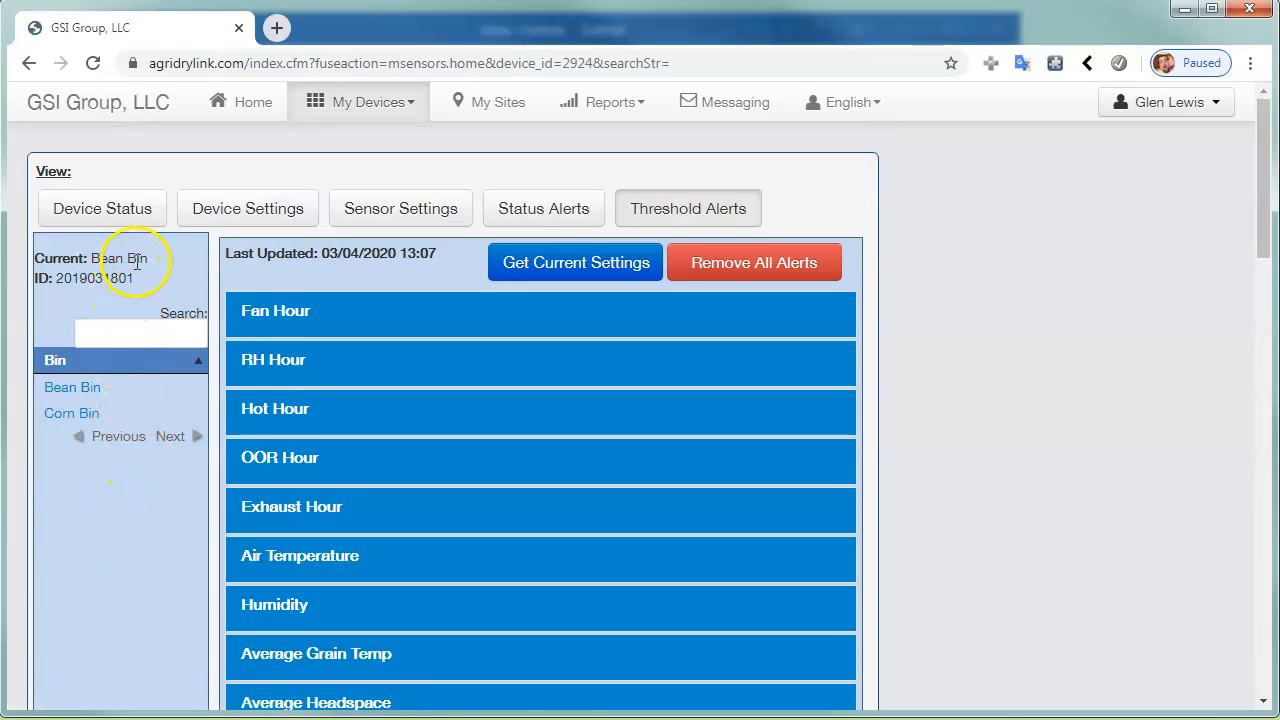
scroll(303, 500, down, 2)
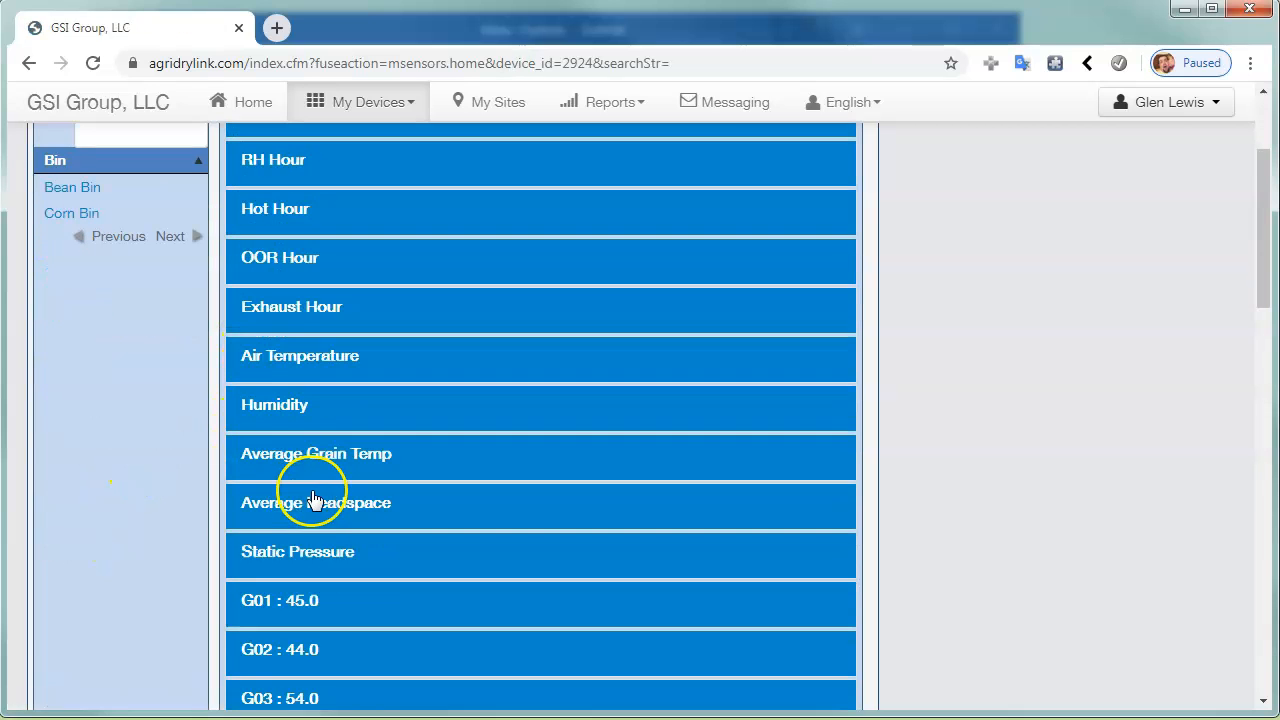
scroll(313, 500, up, 2)
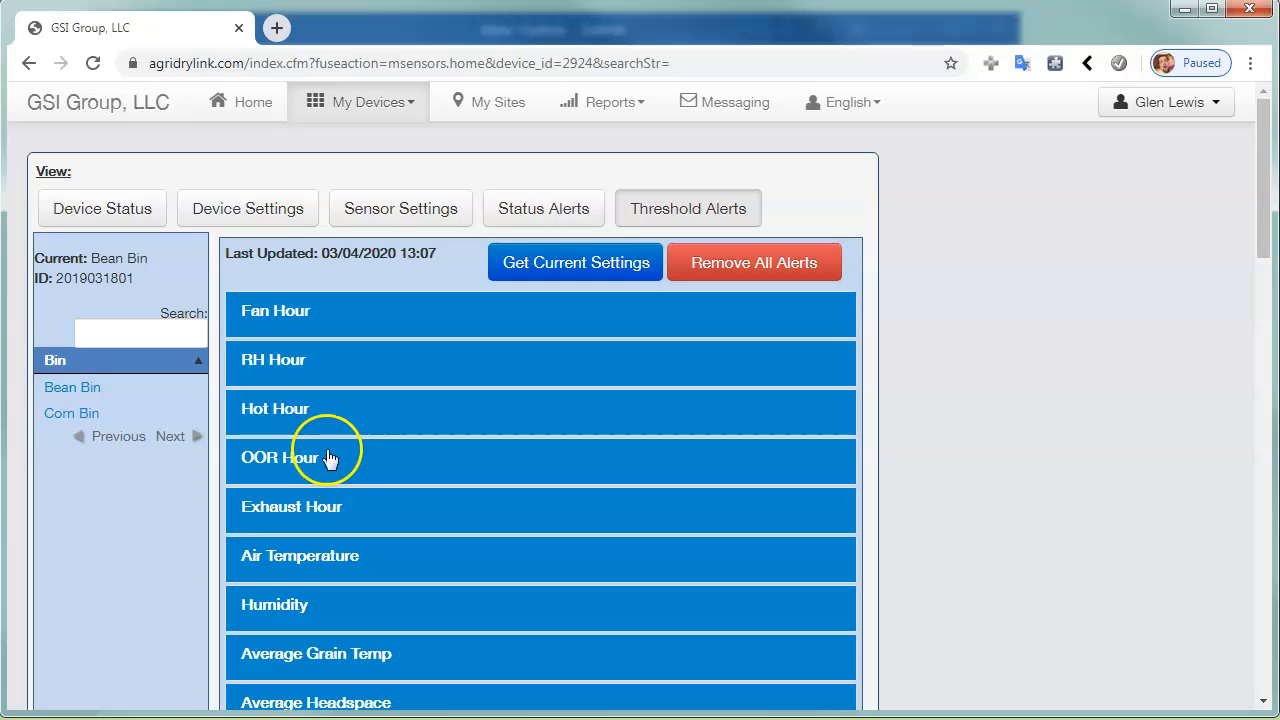
scroll(334, 443, down, 1)
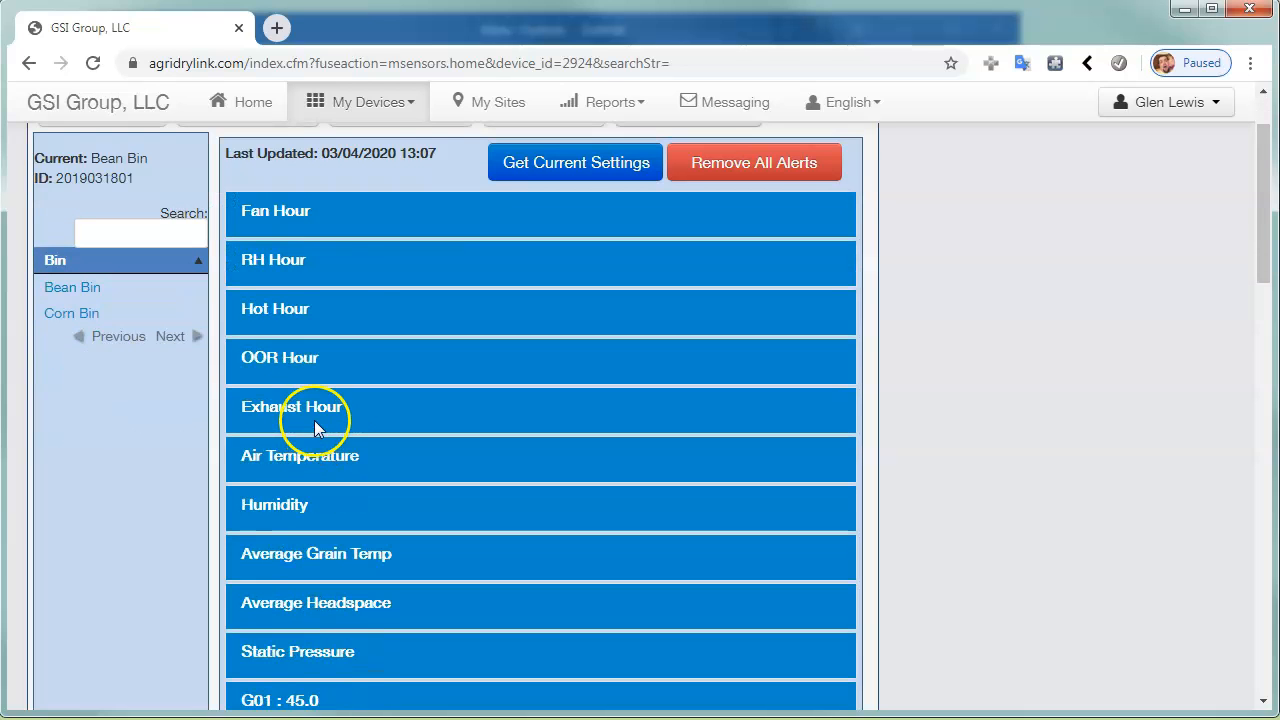
Enable personal notifications in the Fan Hour alert, set them to every 20 hours and save the alert.
click(301, 220)
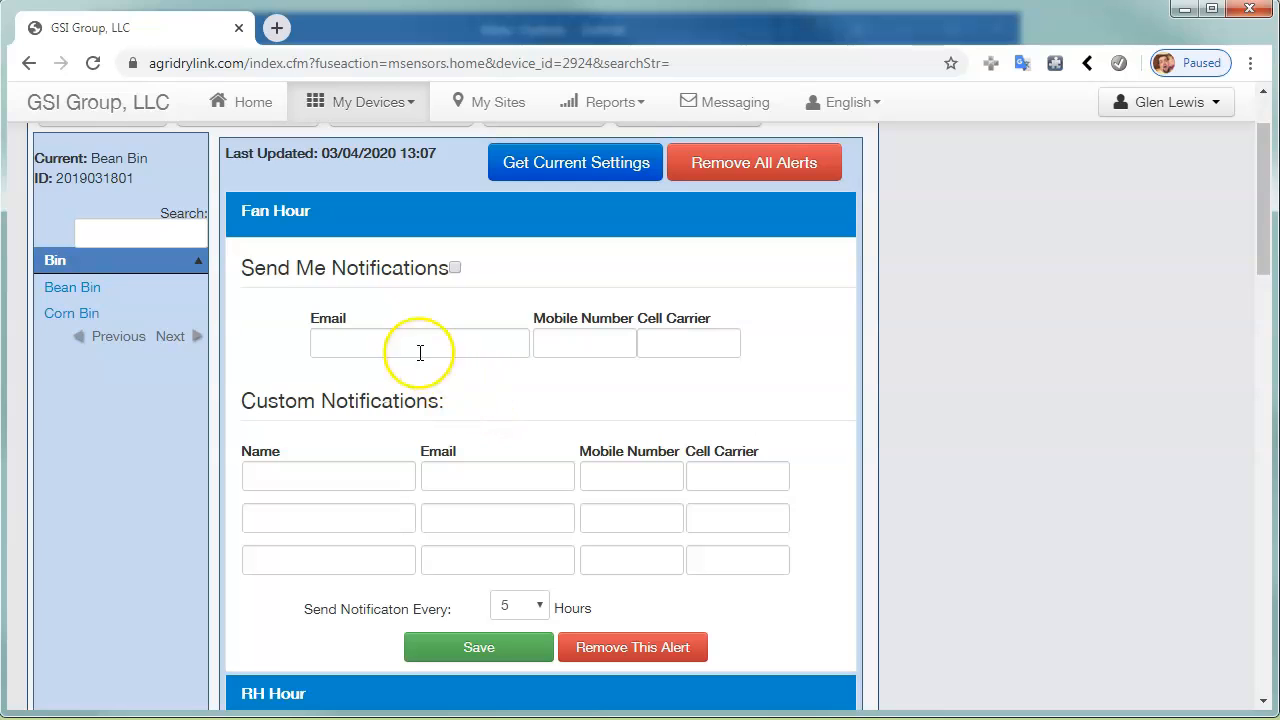
click(455, 268)
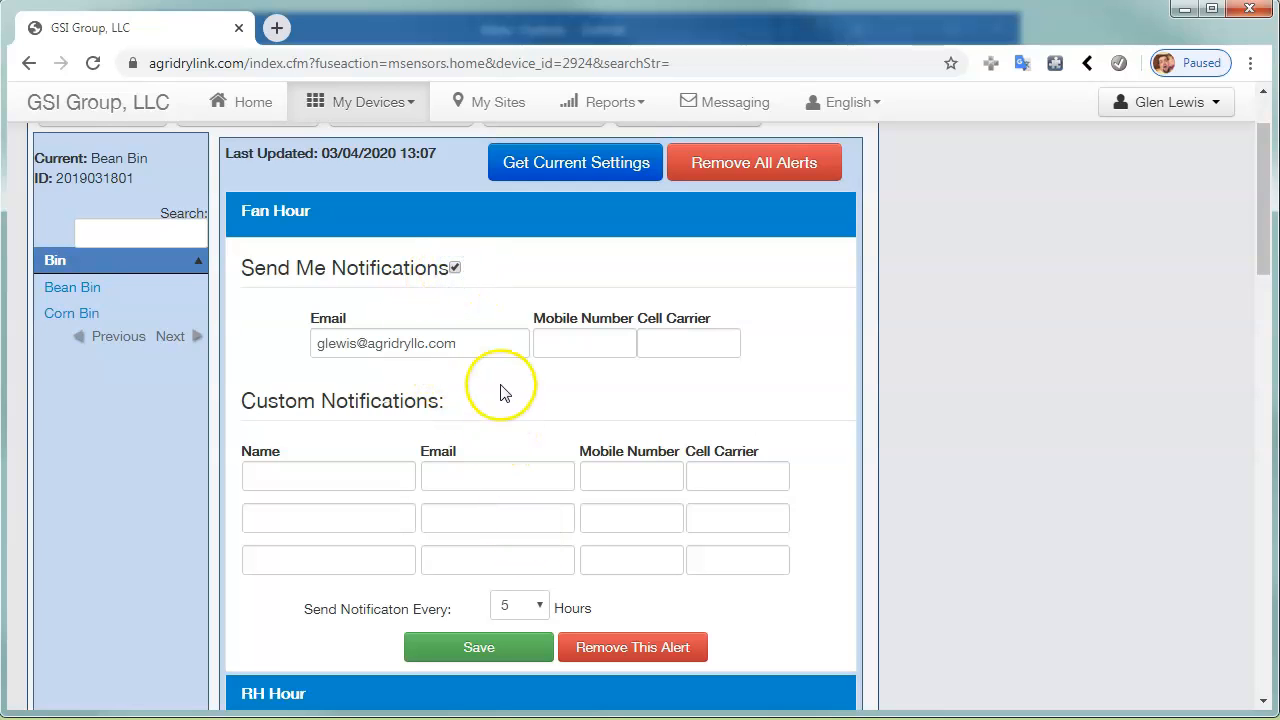
scroll(477, 393, down, 2)
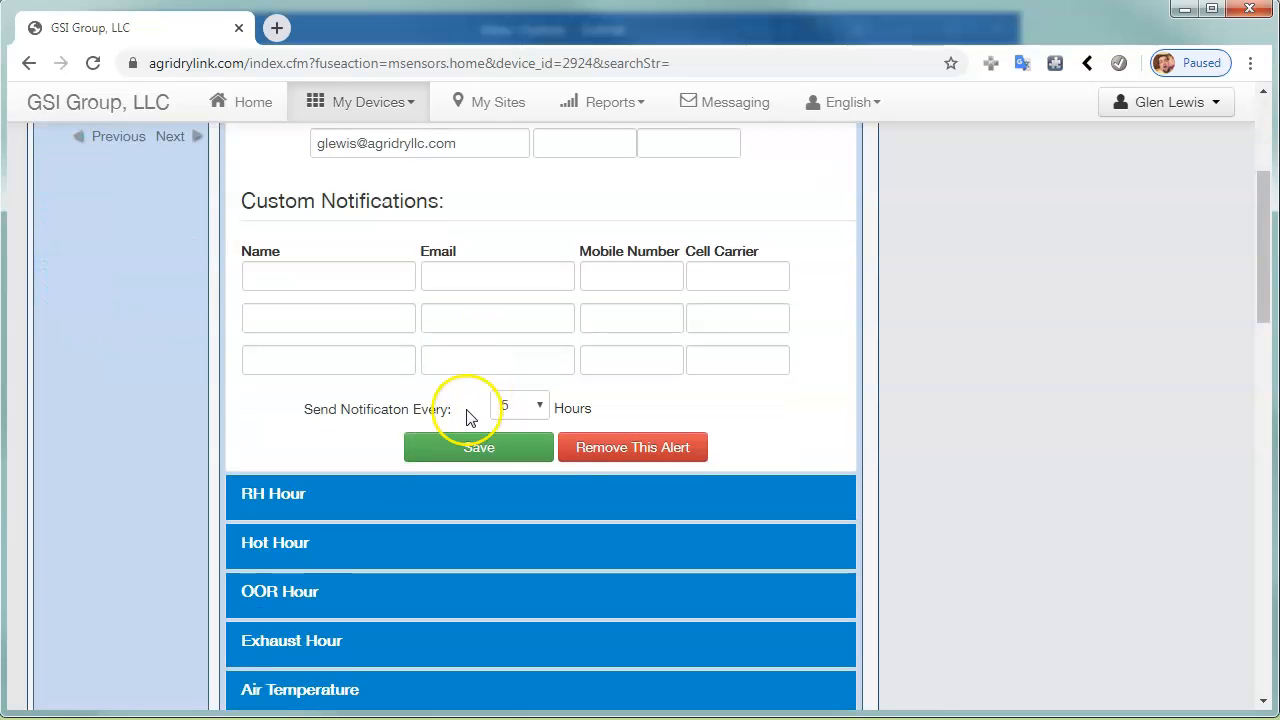
scroll(351, 416, up, 1)
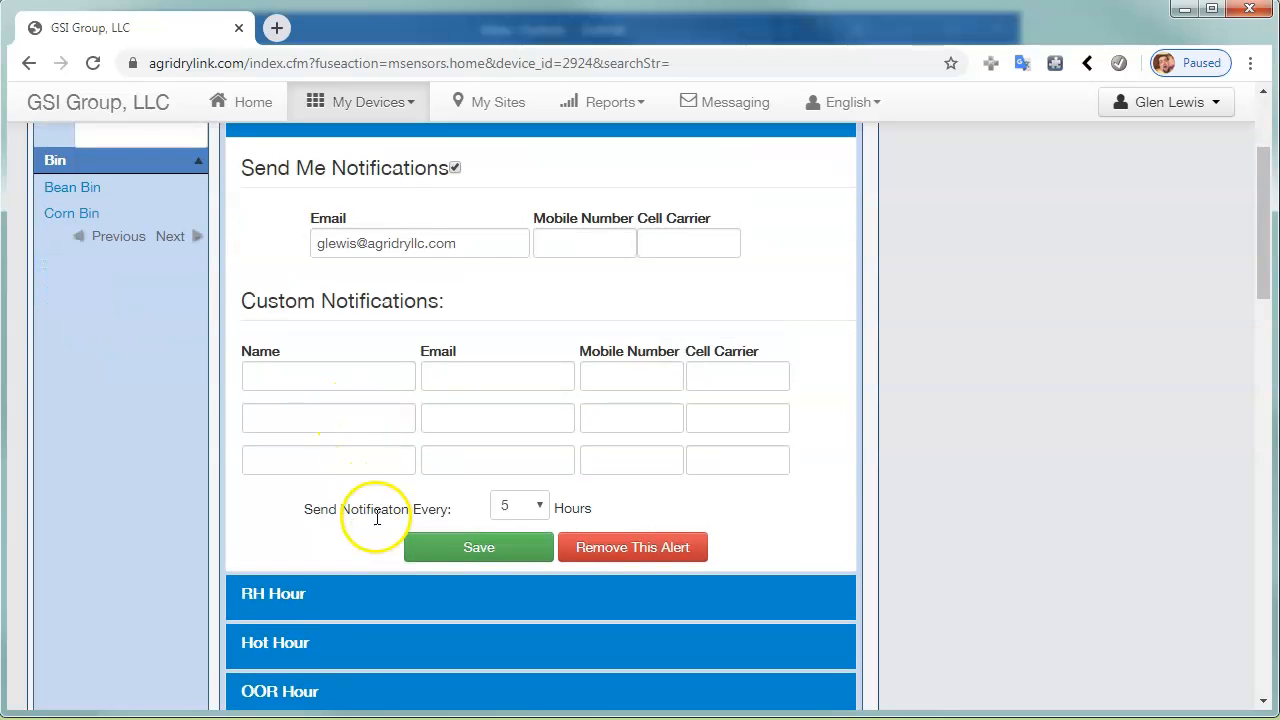
click(538, 505)
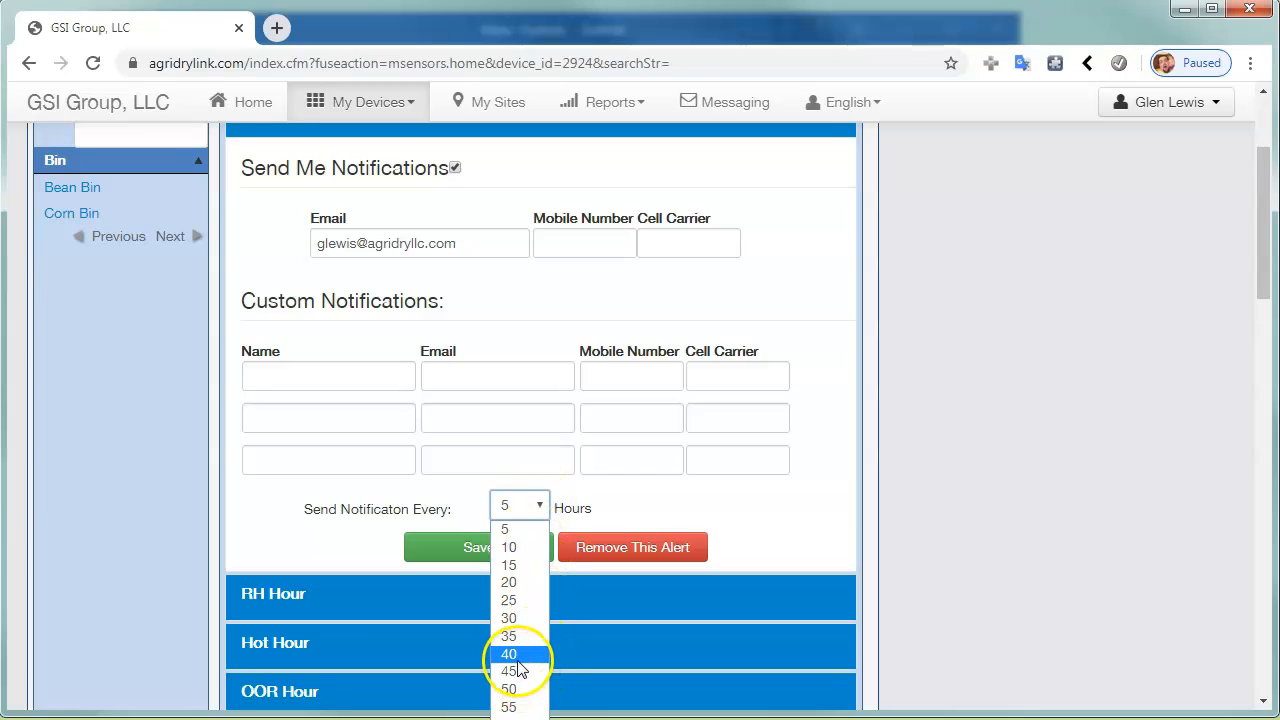
click(530, 583)
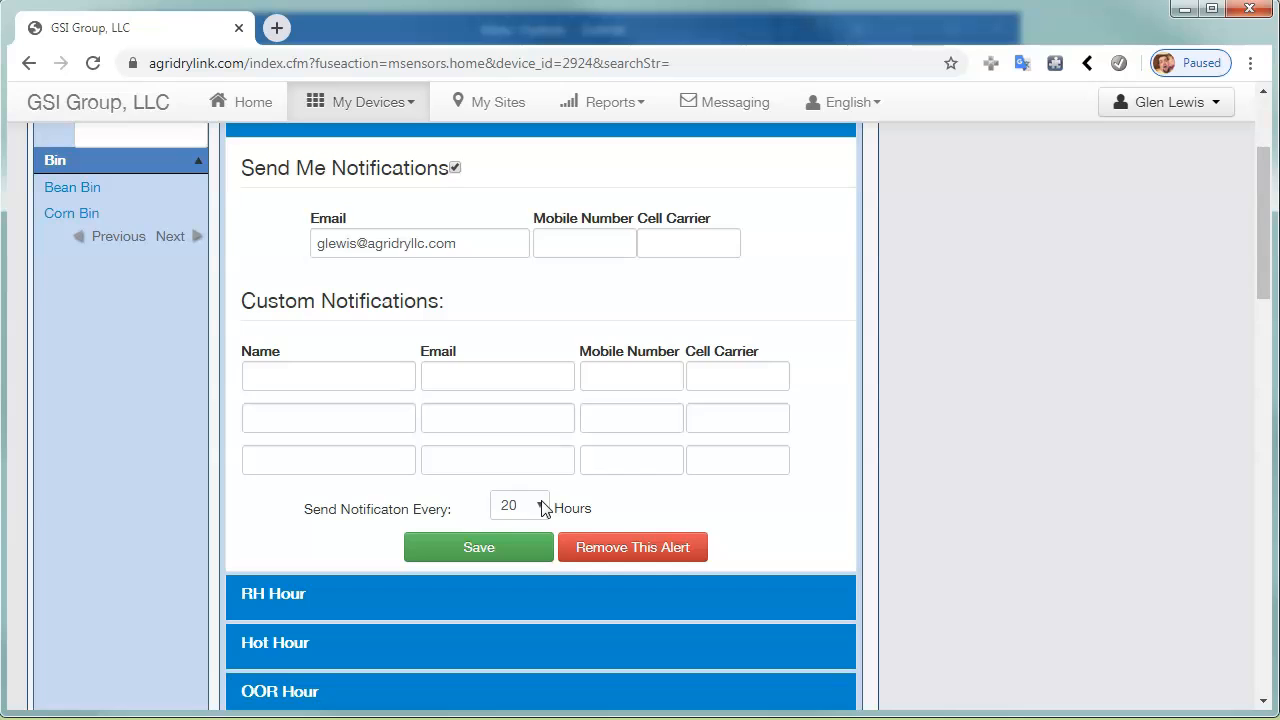
click(505, 549)
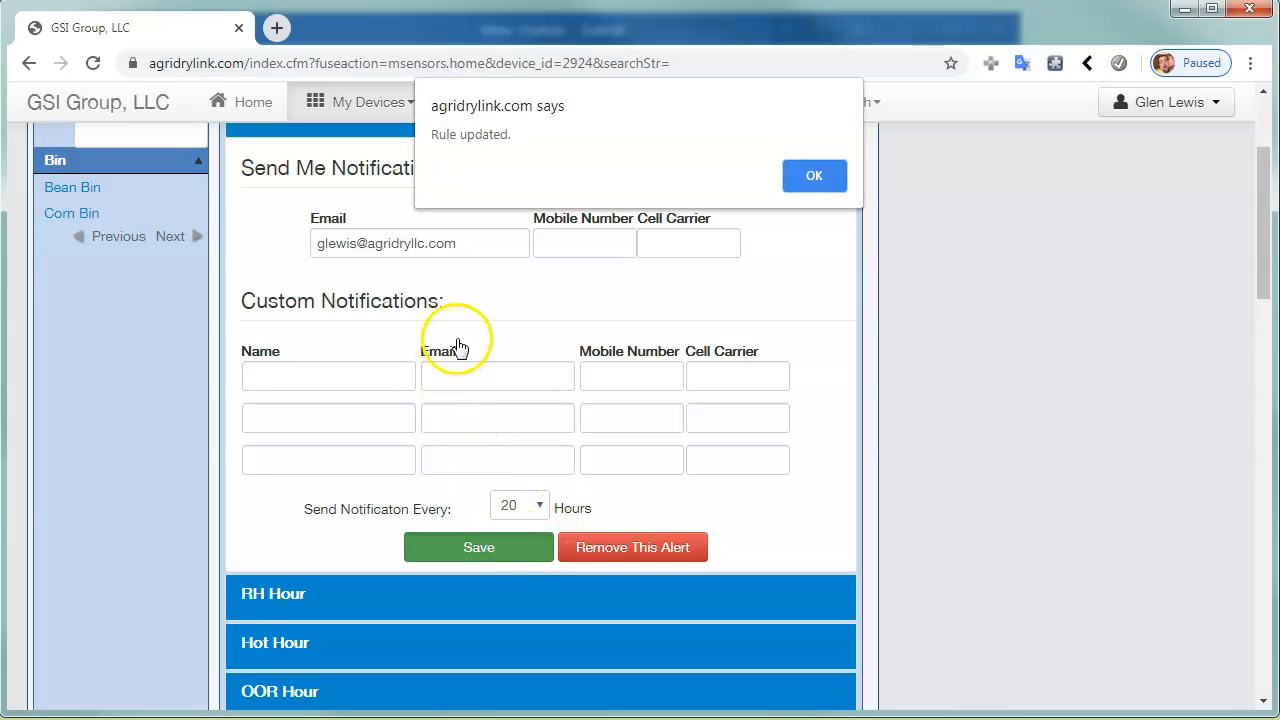
click(814, 178)
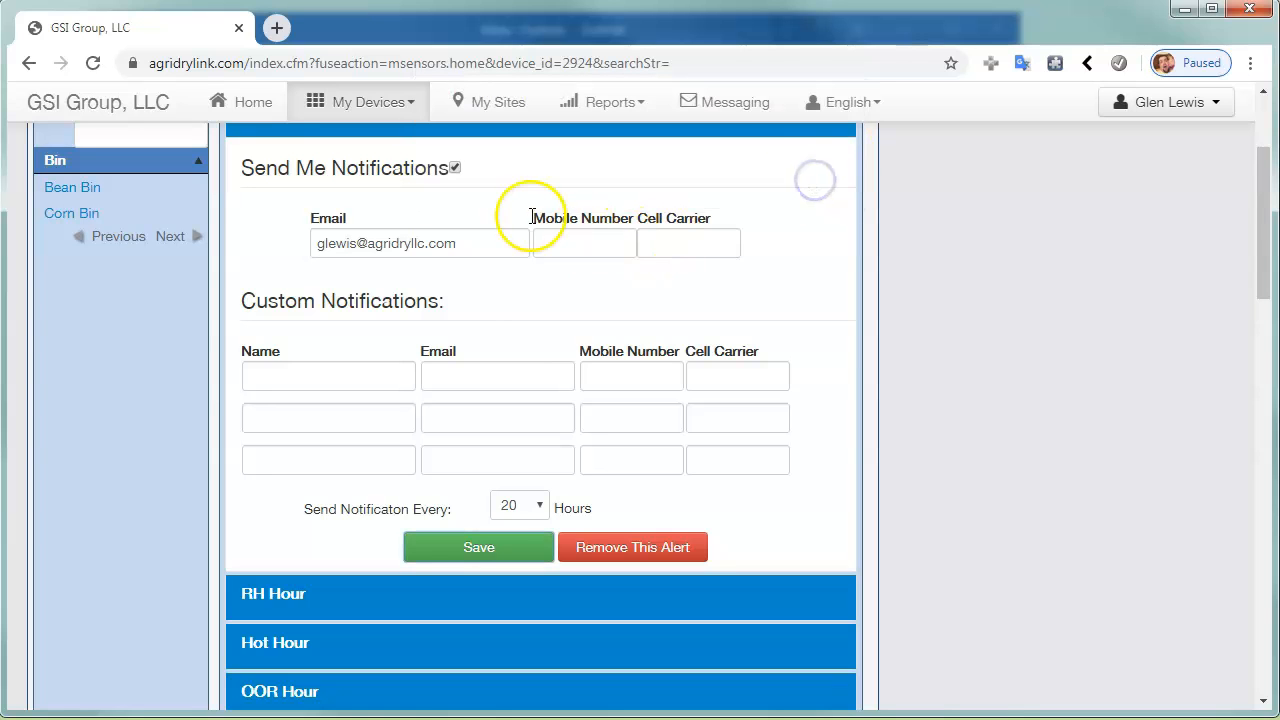
Reload the page and check the saved notification settings of the Fan Hour alert.
scroll(483, 325, up, 1)
scroll(483, 325, up, 1)
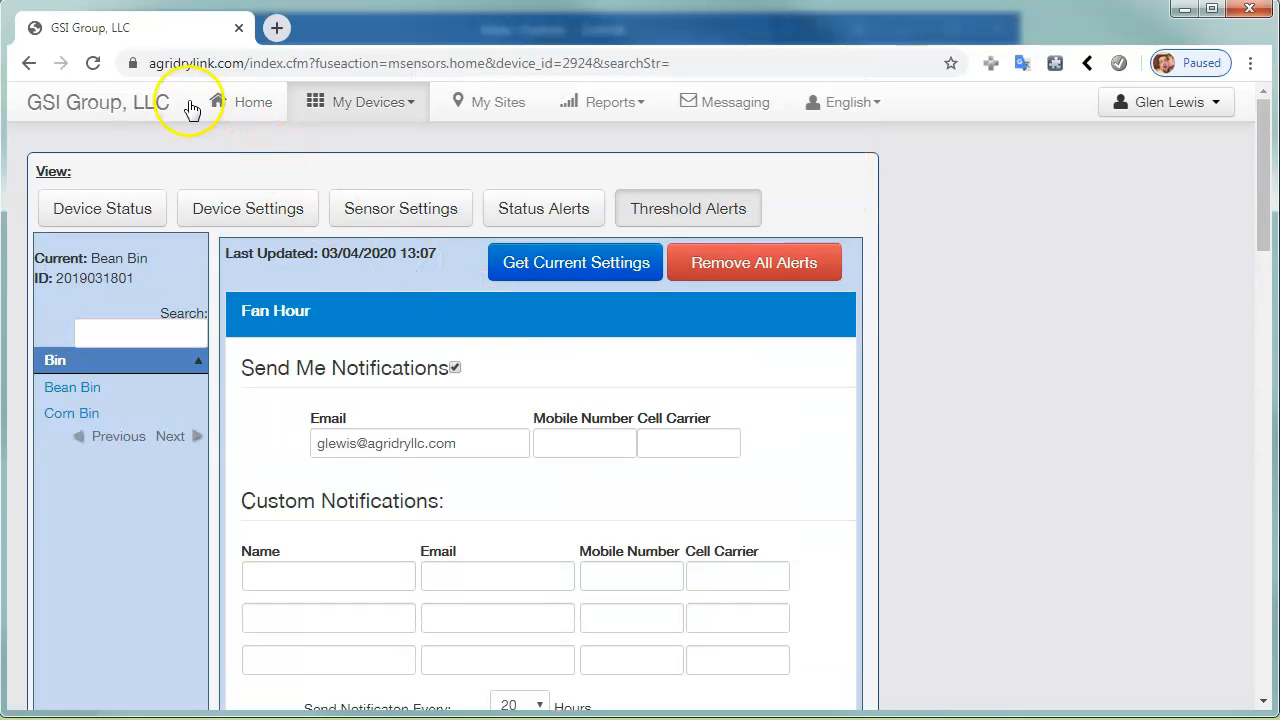
click(93, 63)
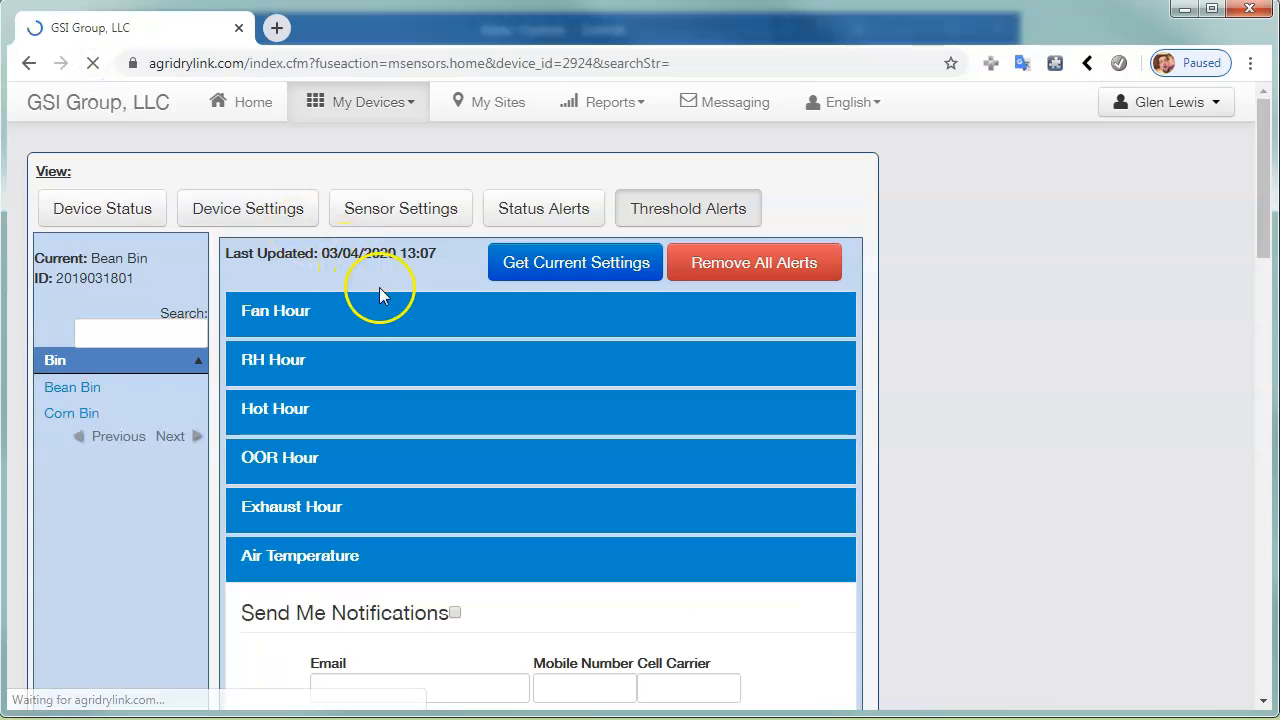
click(300, 316)
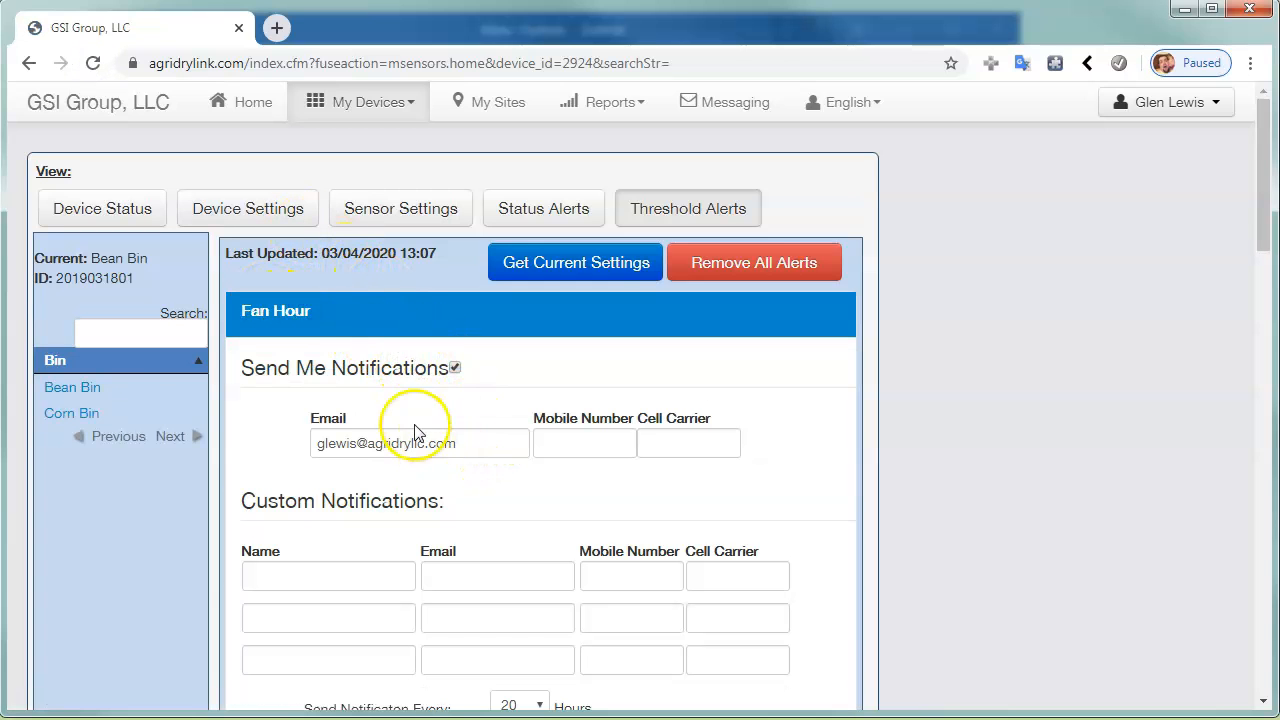
scroll(442, 458, down, 1)
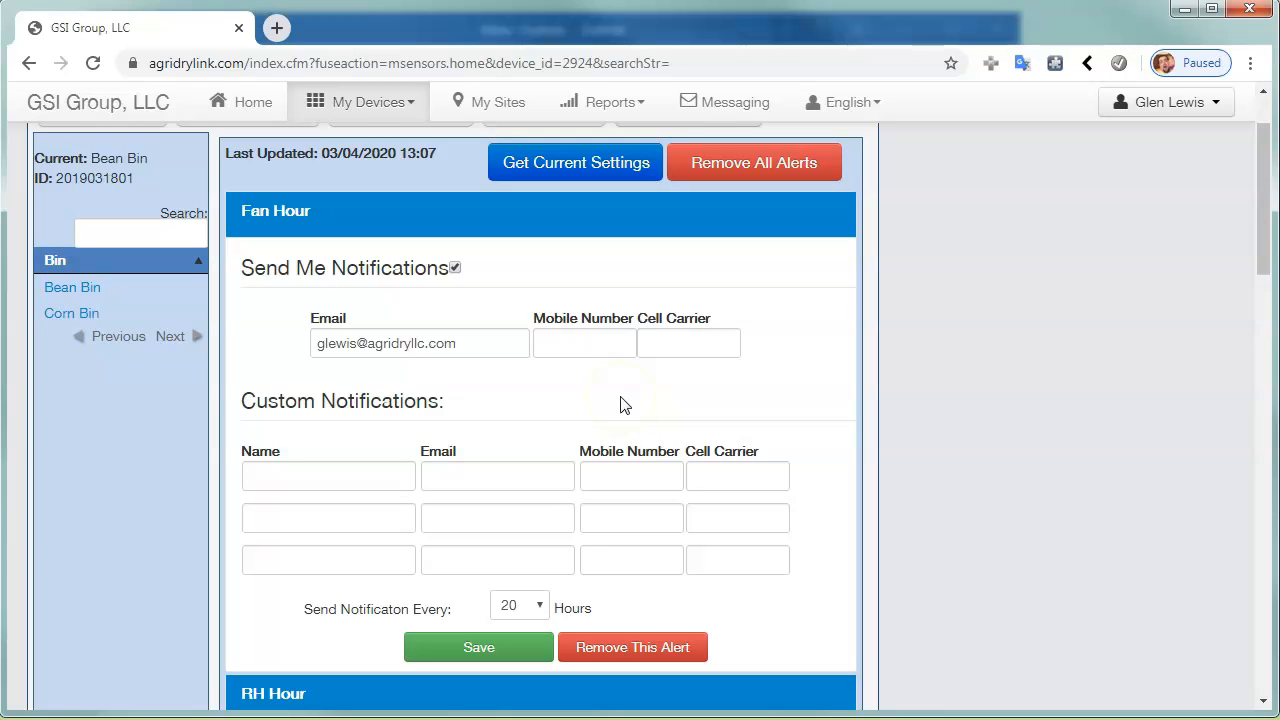
Remove the Fan Hour alert, then reload the page and reopen its settings to check them.
click(666, 648)
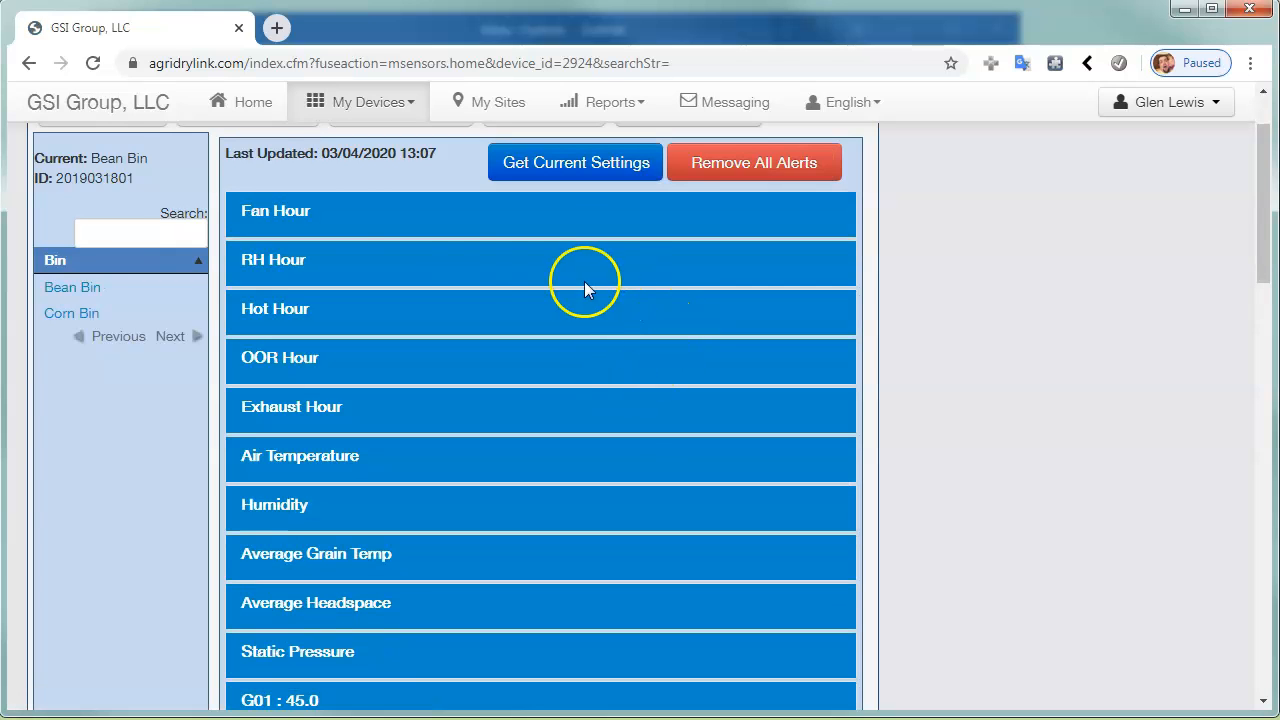
click(92, 64)
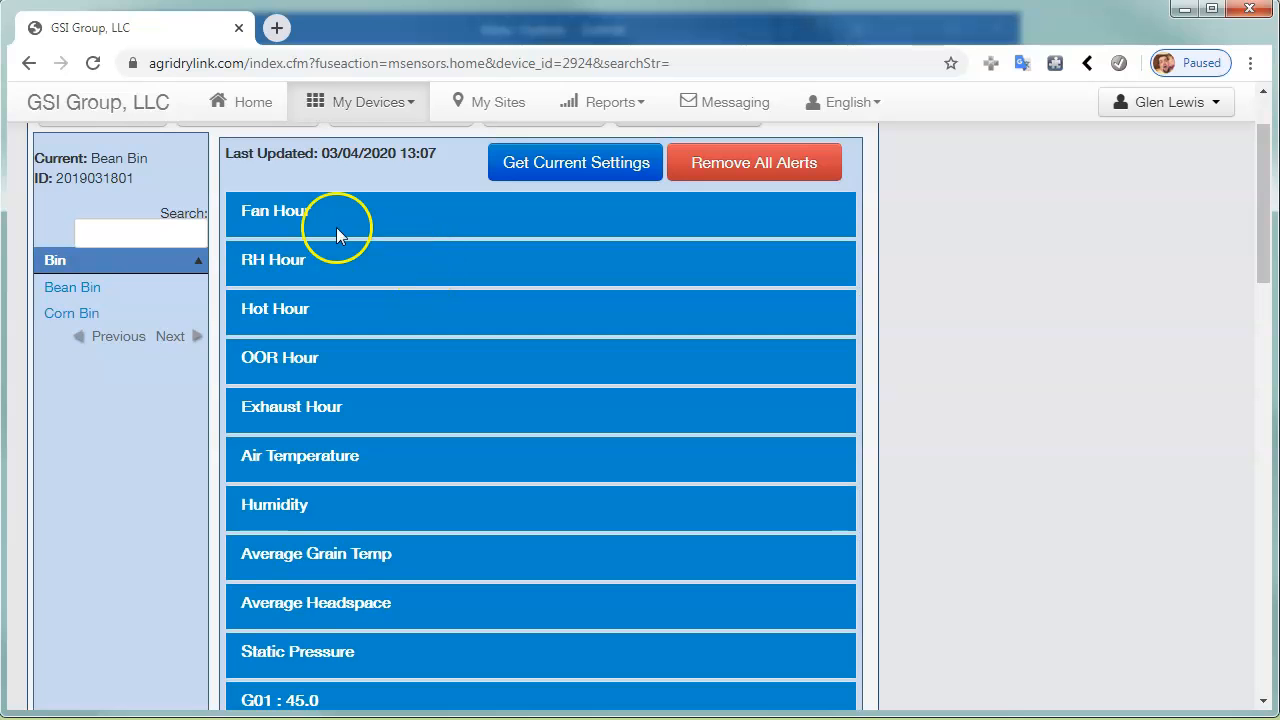
click(285, 218)
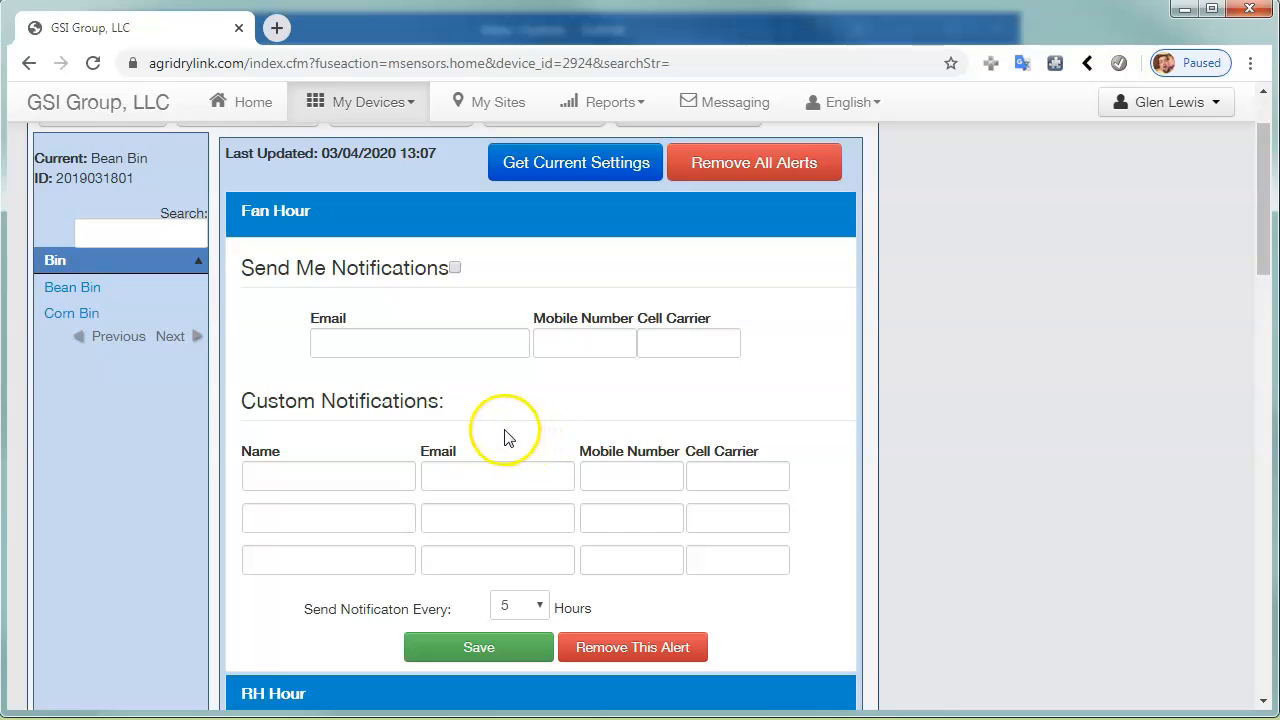
Open the alert settings of sensor G02 and enable personal notifications for it.
scroll(503, 434, down, 4)
scroll(484, 416, down, 3)
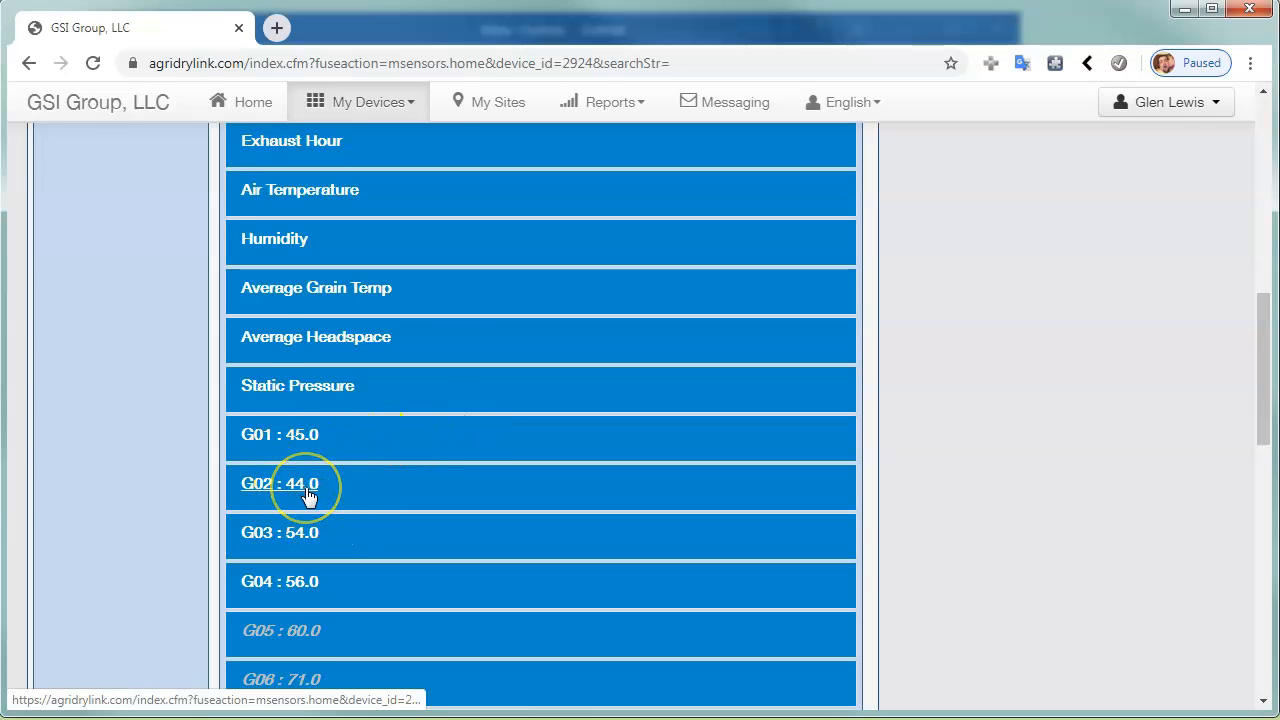
scroll(300, 489, down, 1)
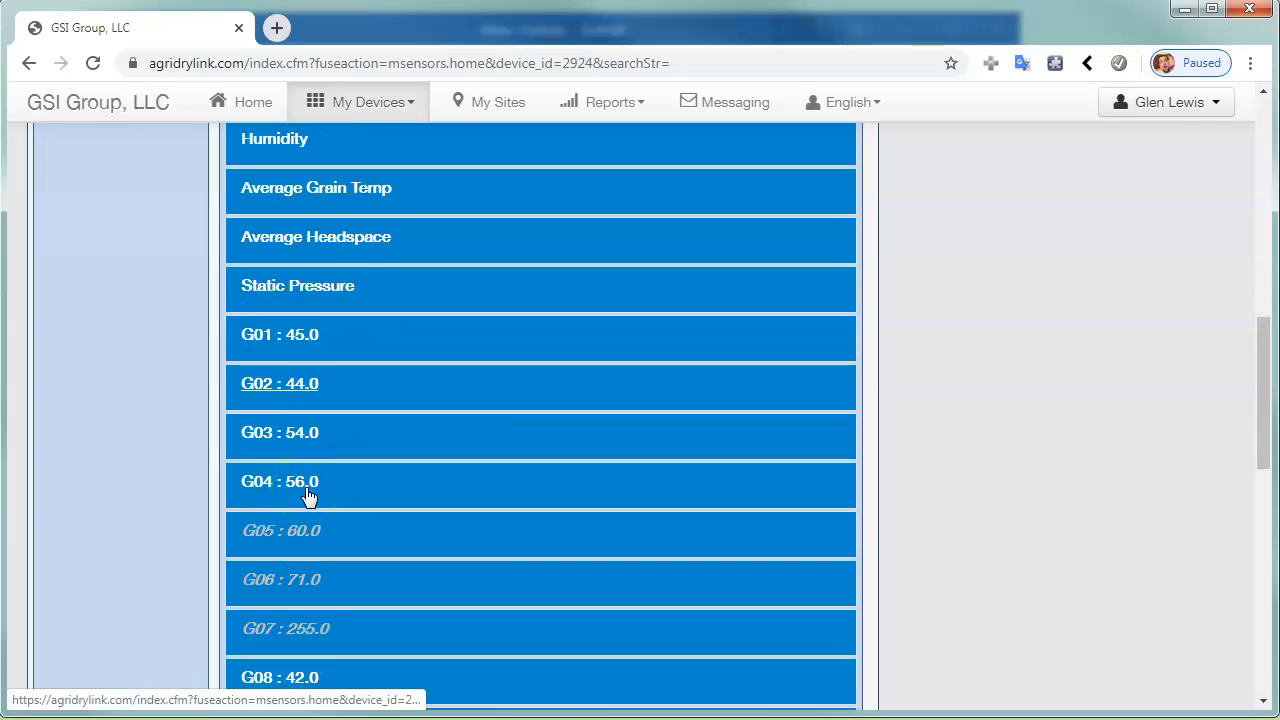
click(308, 394)
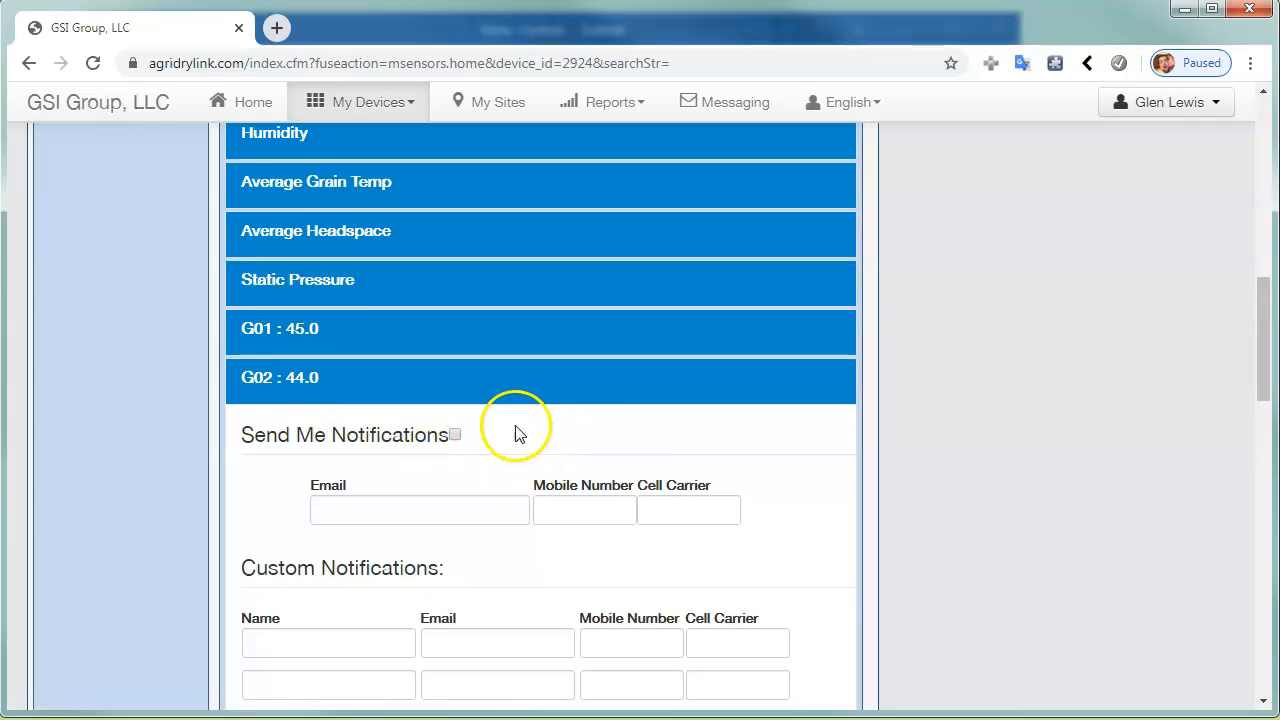
scroll(518, 434, down, 1)
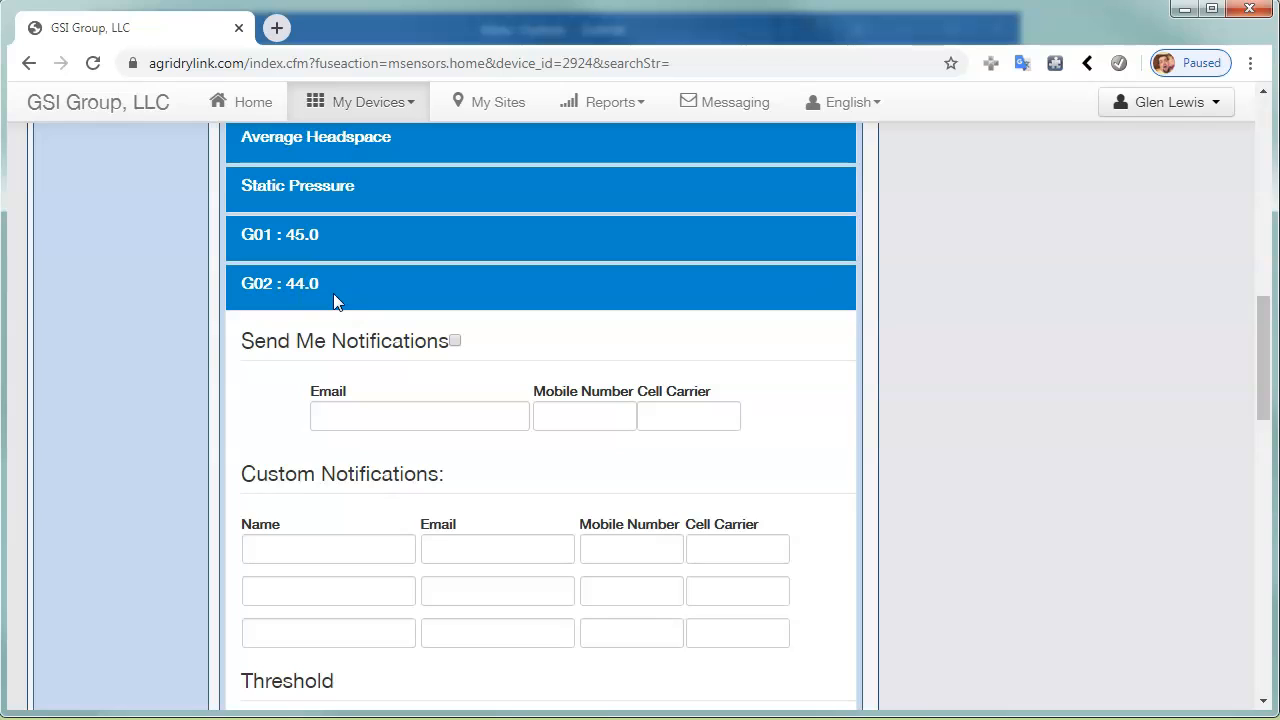
click(456, 341)
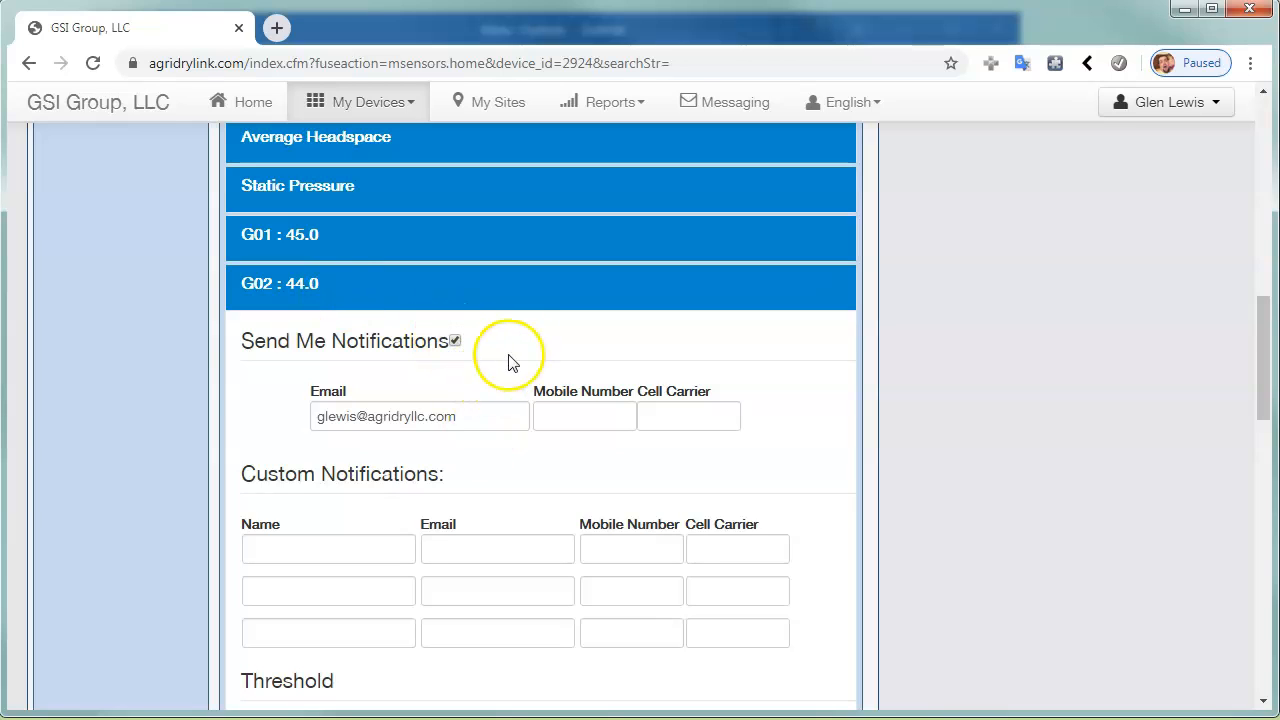
Enter the recipient's mobile number in the G02 alert and choose Verizon Wirelesss as the cell carrier.
click(567, 418)
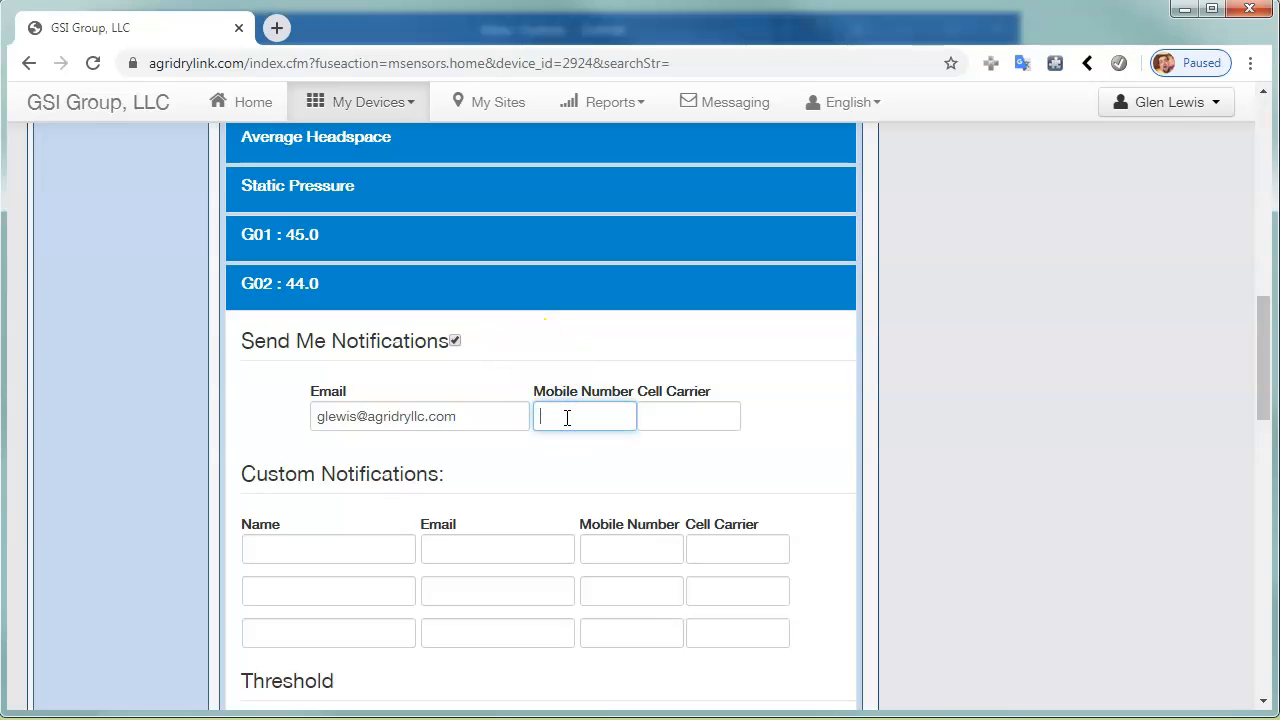
text(2175551122)
click(671, 423)
text(ve)
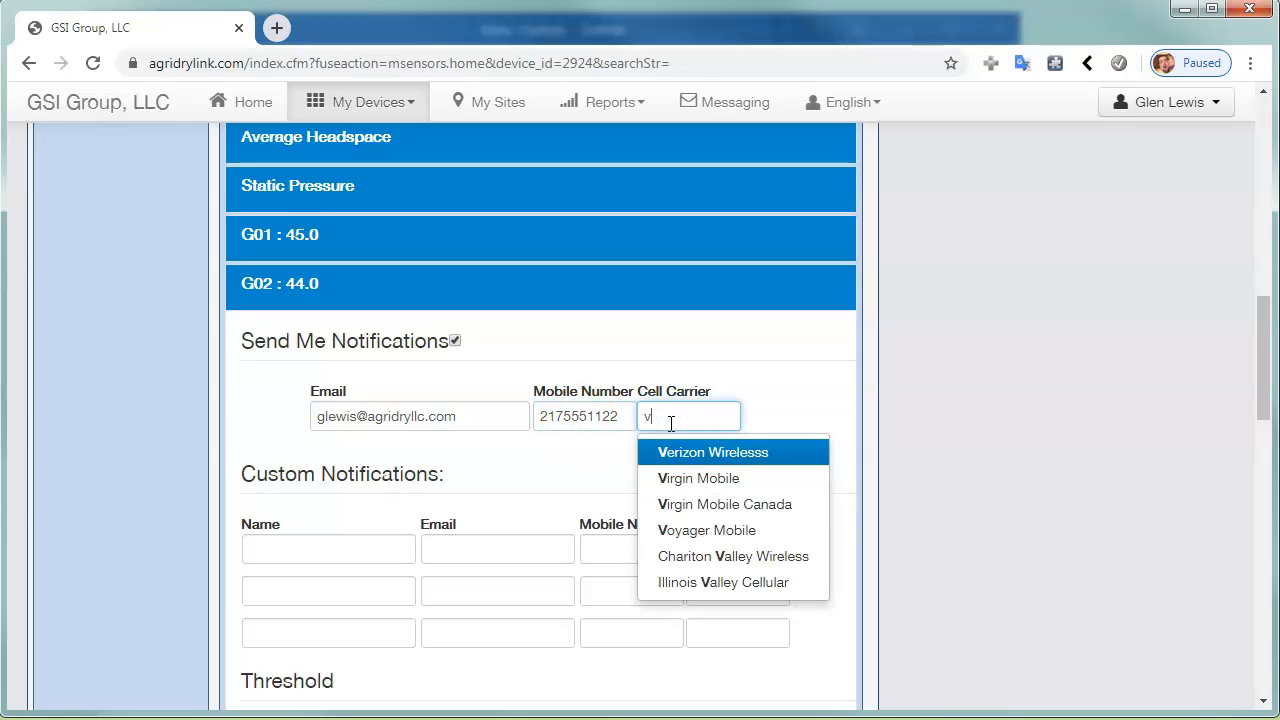
click(711, 460)
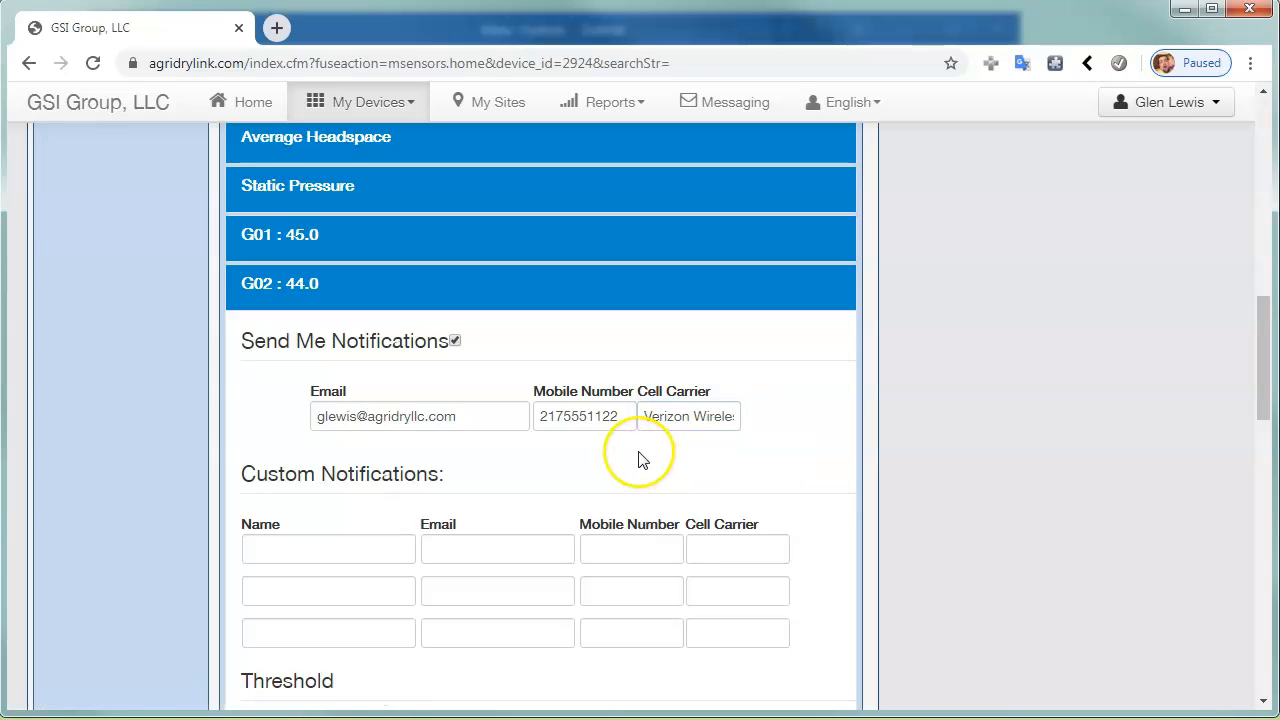
drag(570, 456, 497, 477)
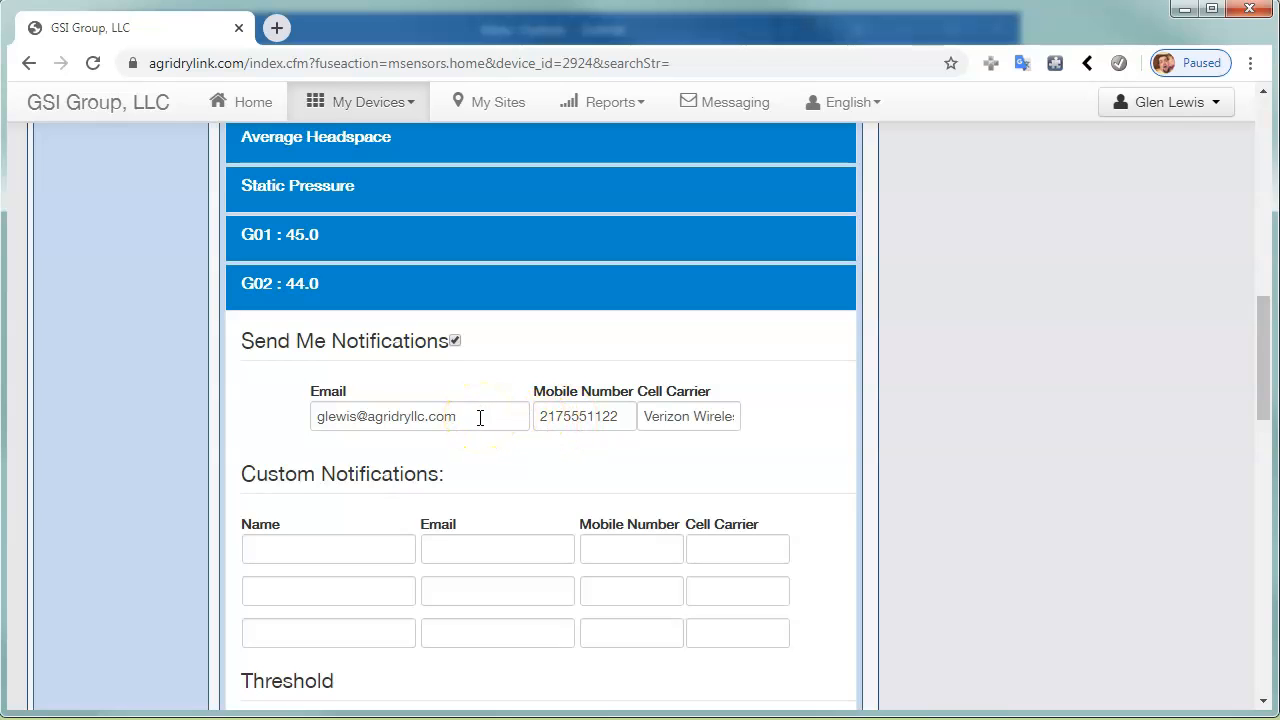
Set the G02 alarm points to 50 for High, 60 for High High, 40 for Low and 30 for Low Low.
scroll(489, 480, down, 1)
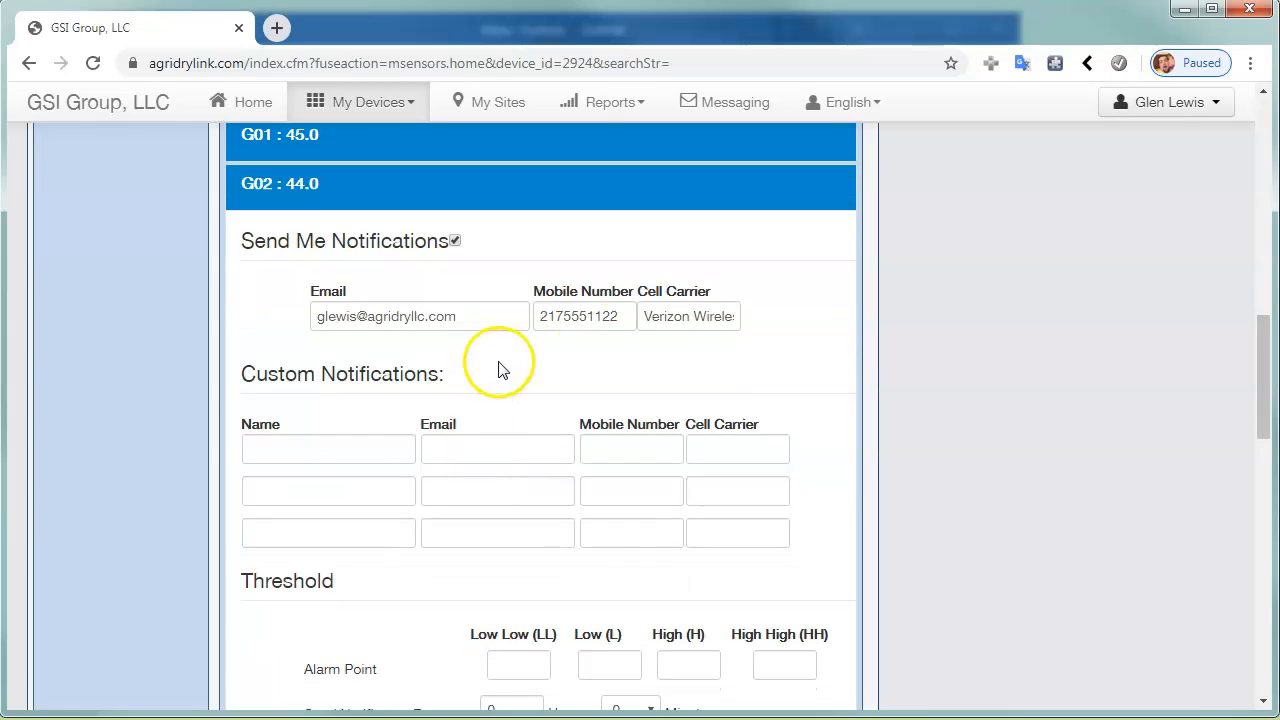
scroll(540, 395, down, 1)
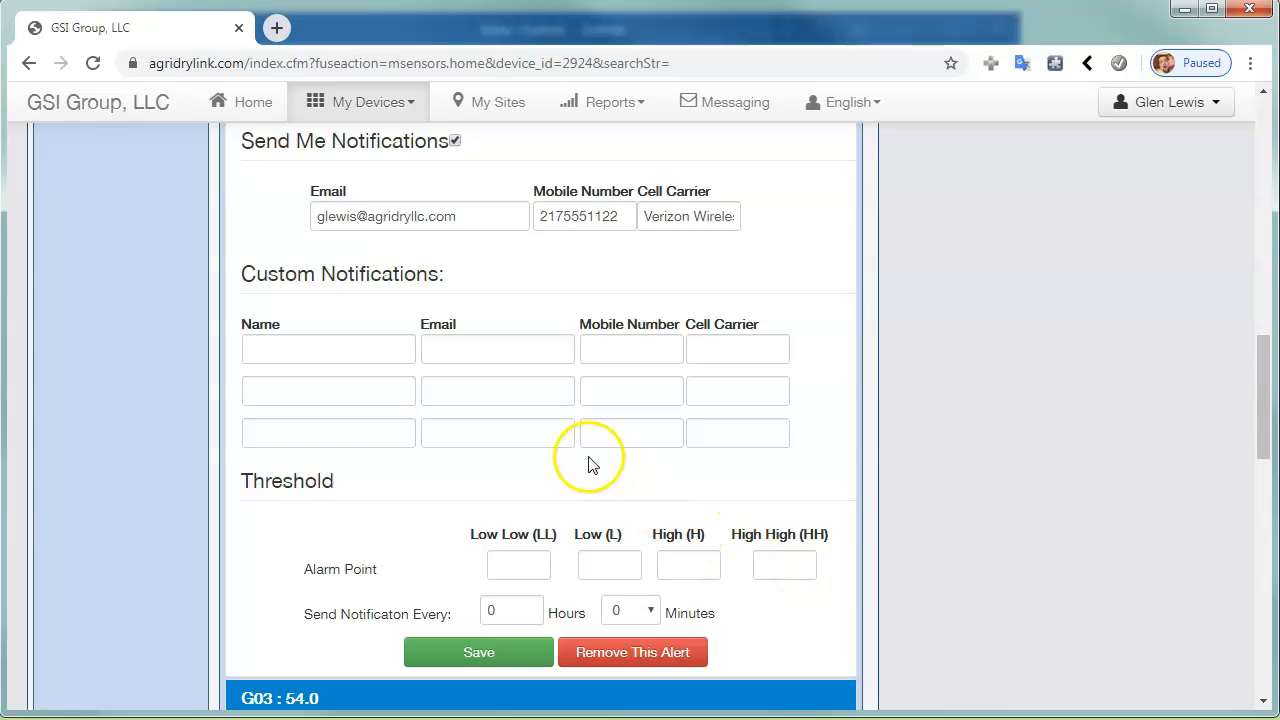
scroll(588, 462, up, 1)
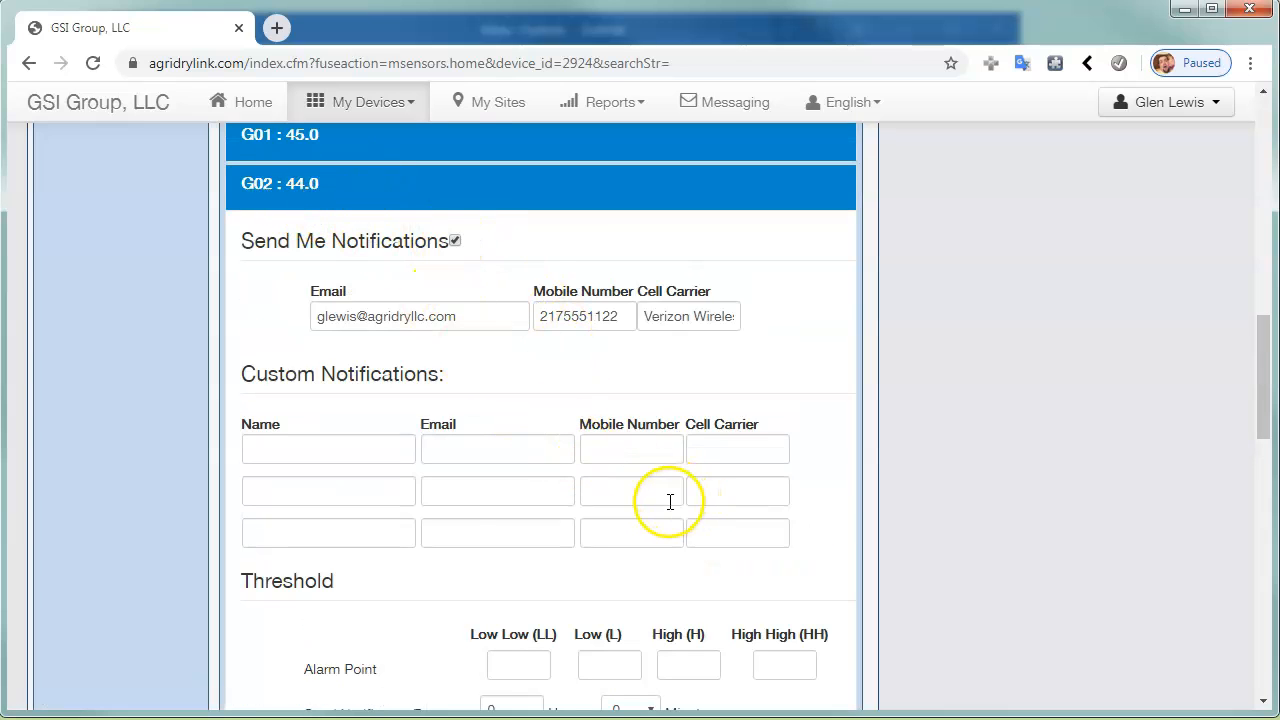
scroll(669, 503, down, 1)
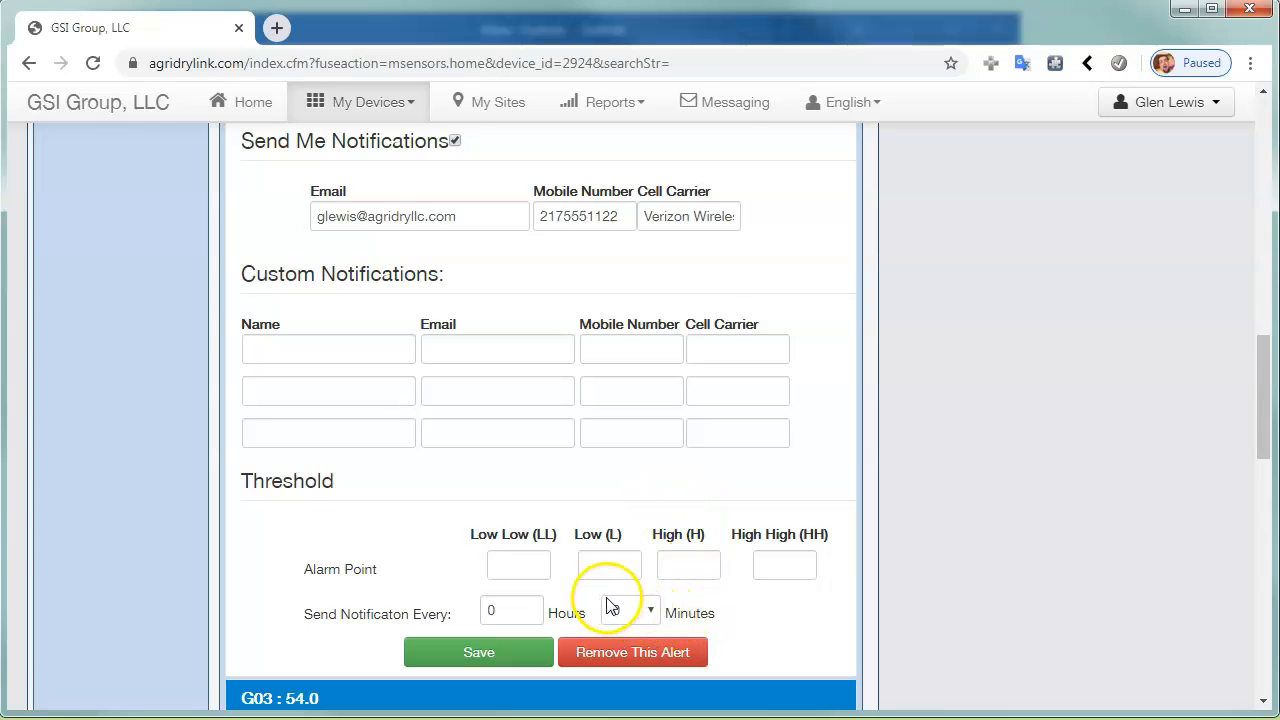
click(682, 566)
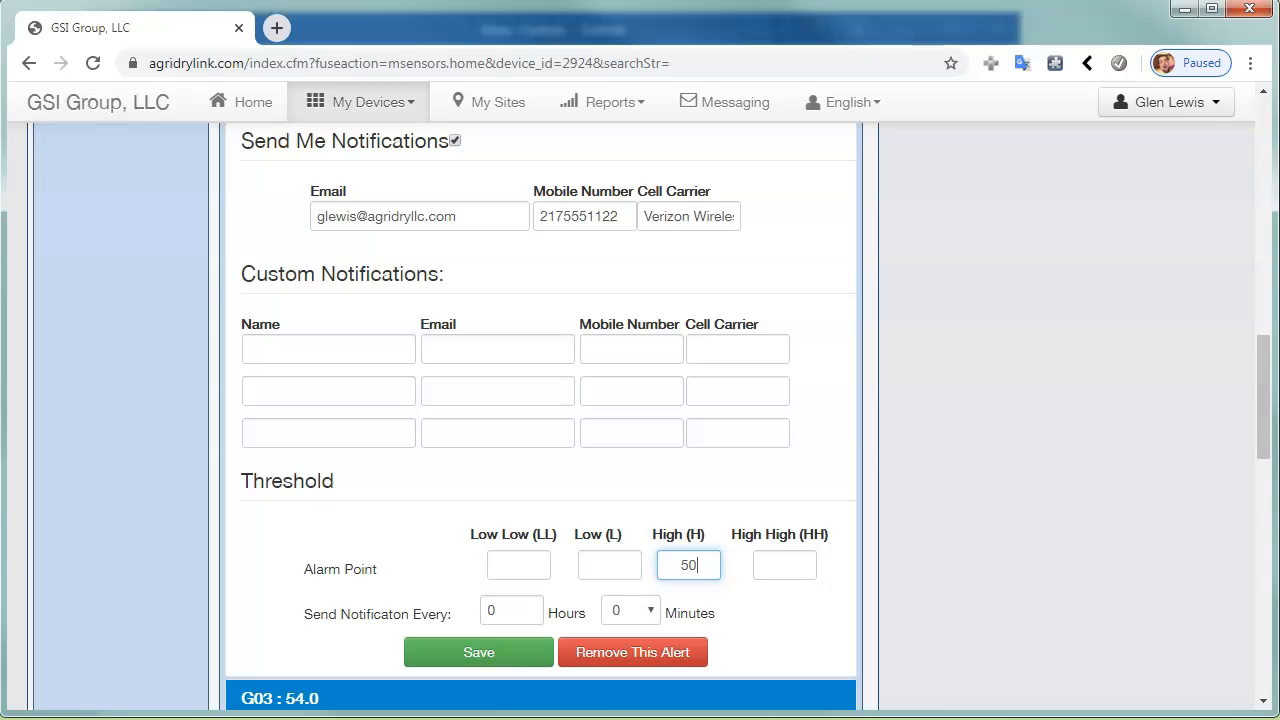
click(798, 568)
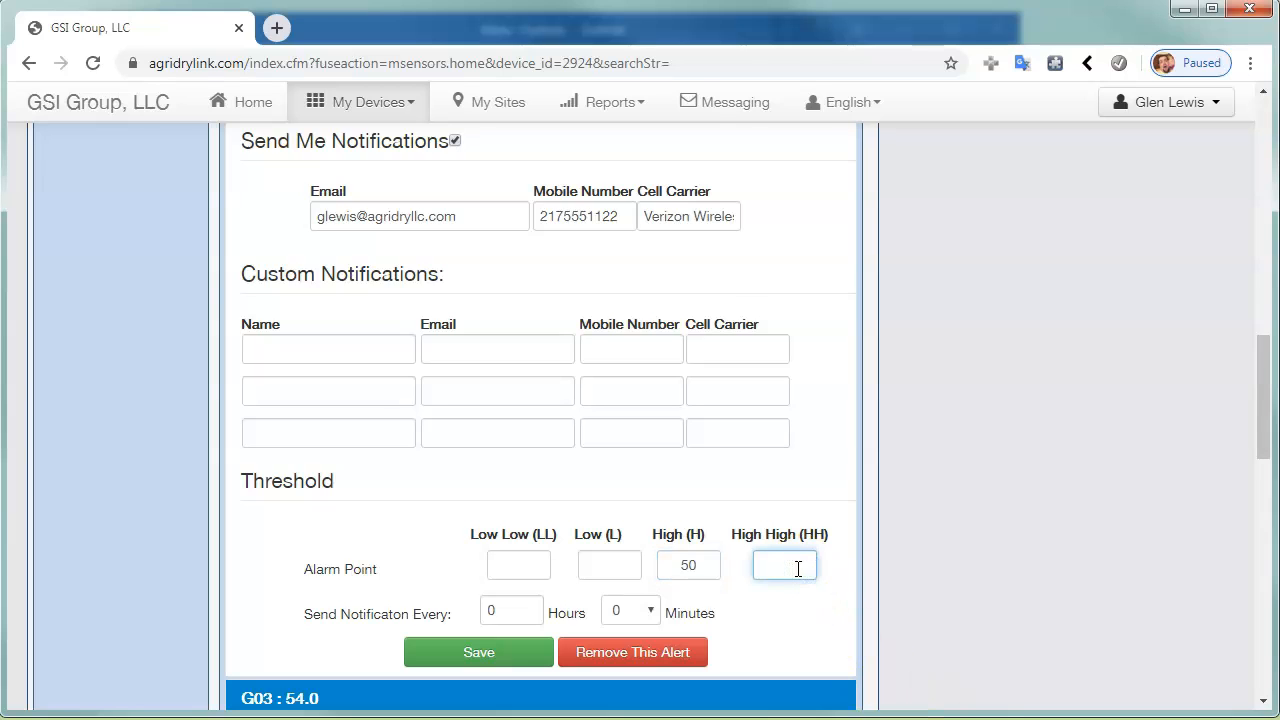
click(610, 566)
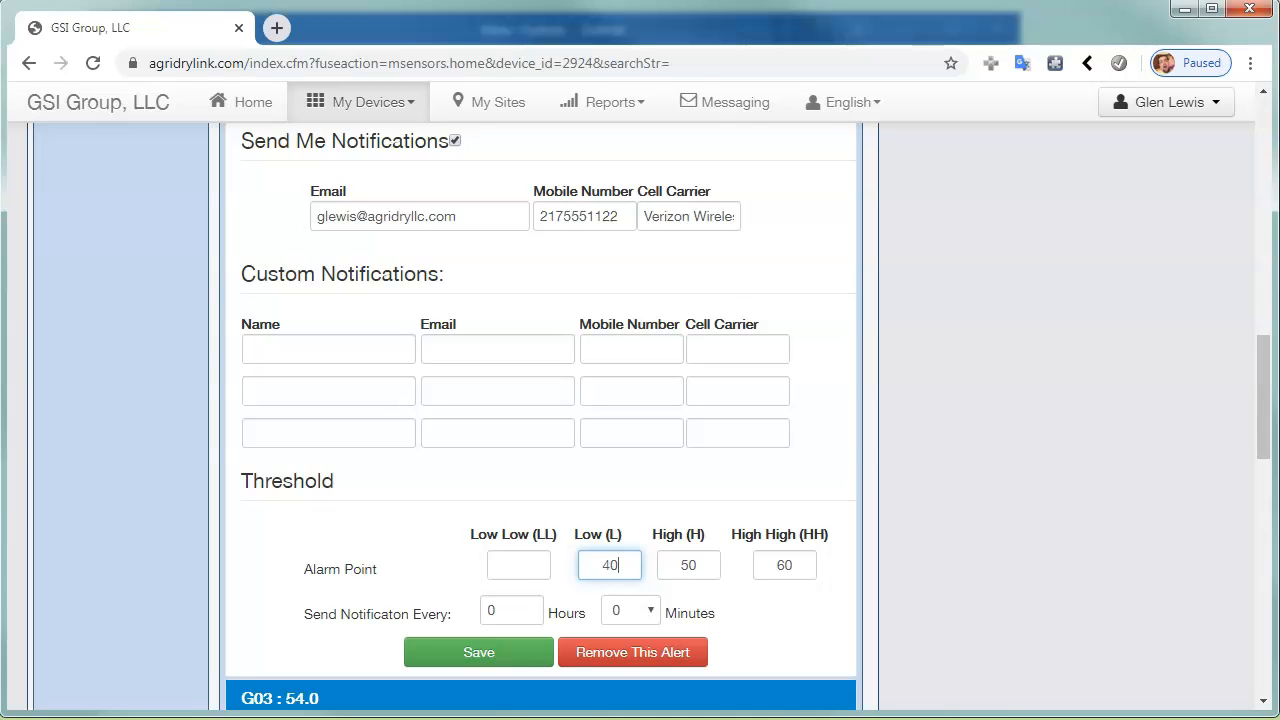
click(524, 565)
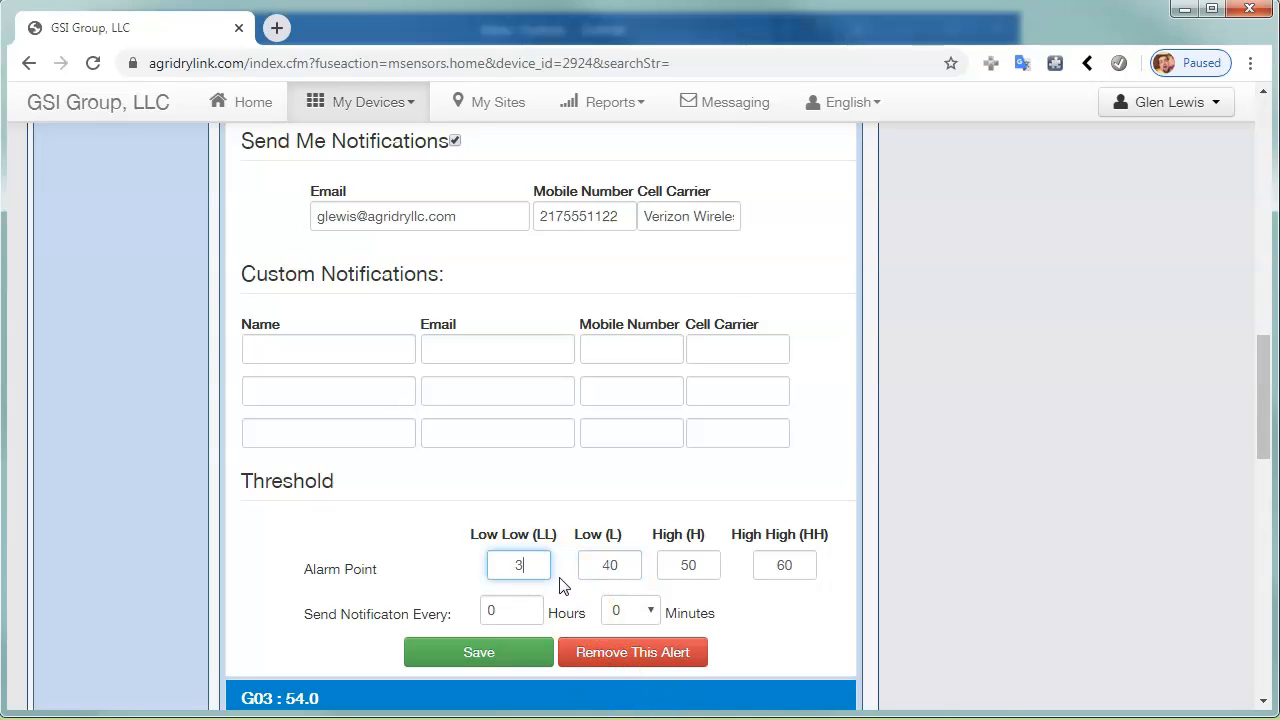
click(544, 605)
scroll(645, 525, down, 1)
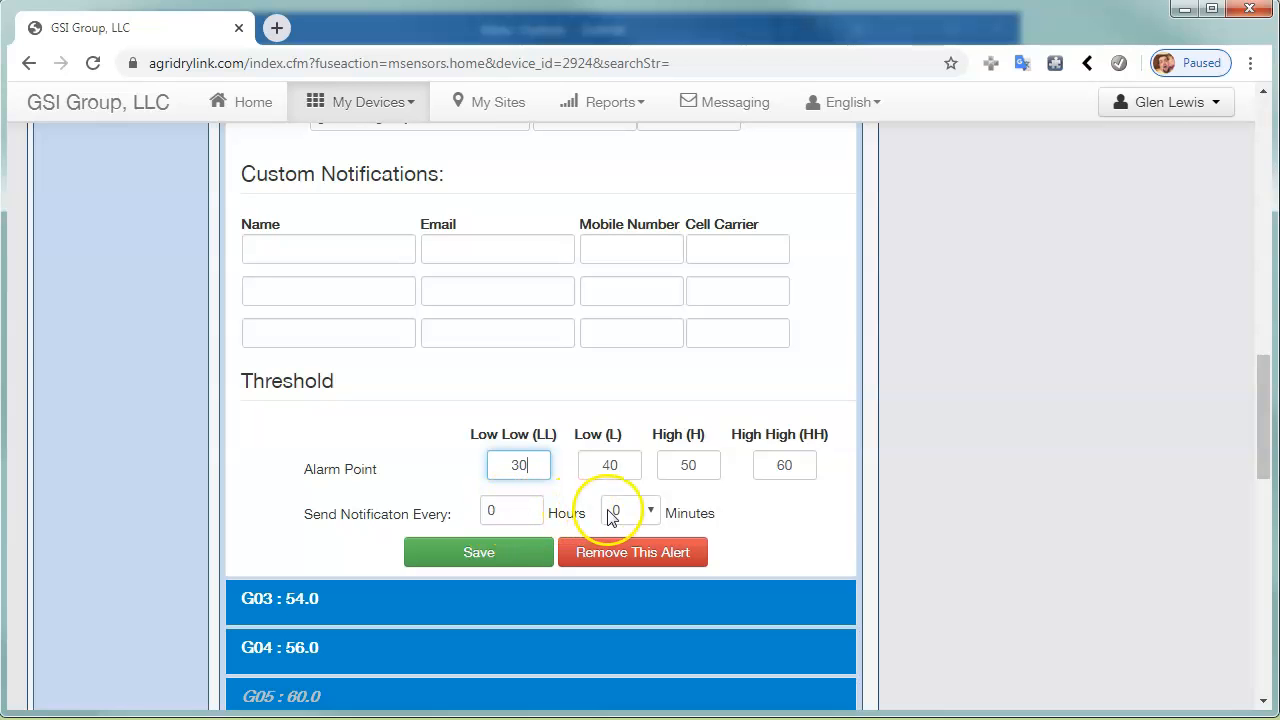
Set the G02 alert's notification interval to 24 hours.
click(515, 507)
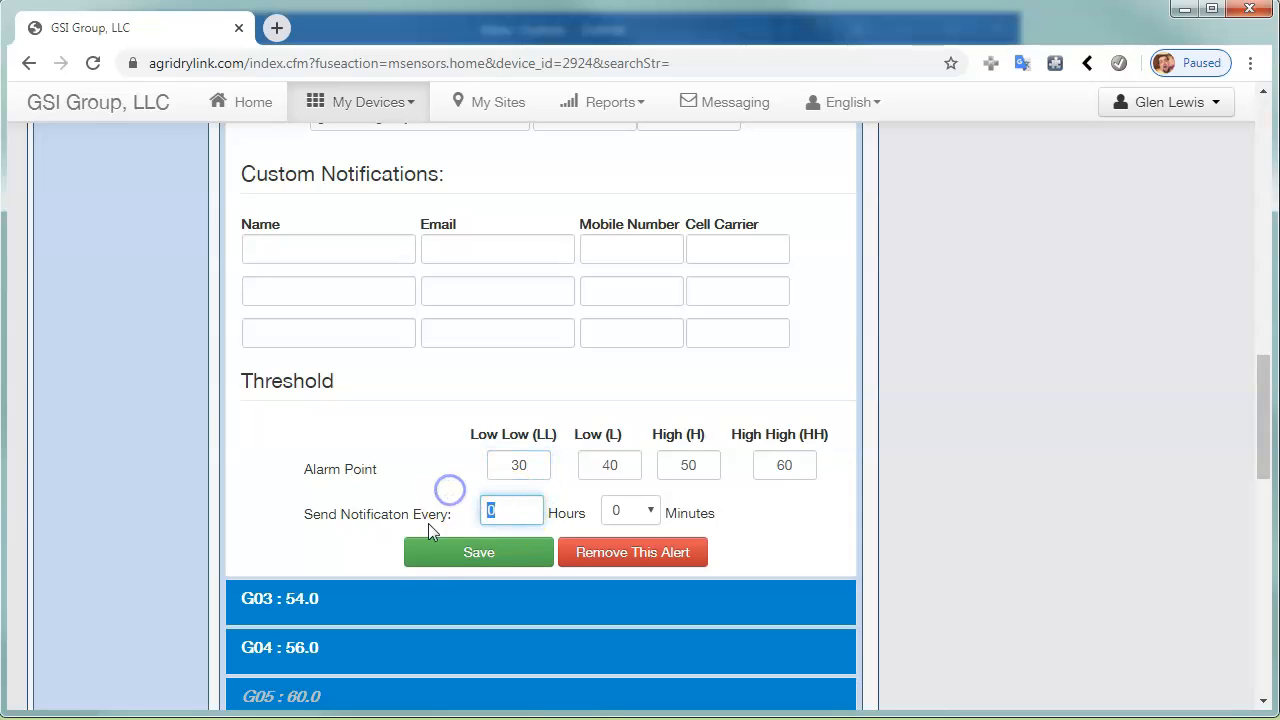
key(BackSpace)
text(24)
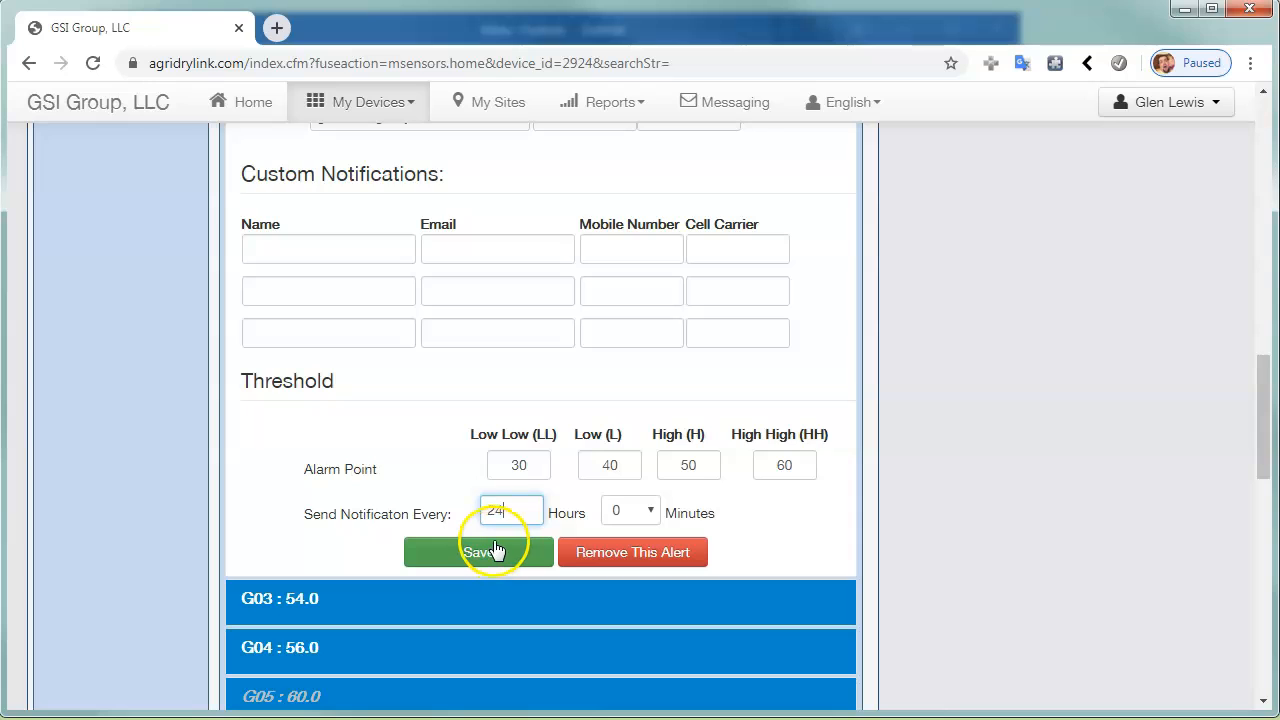
Reset the G02 alert's notification interval to 0 hours and save the alert.
key(BackSpace)
key(BackSpace)
text(0)
click(494, 553)
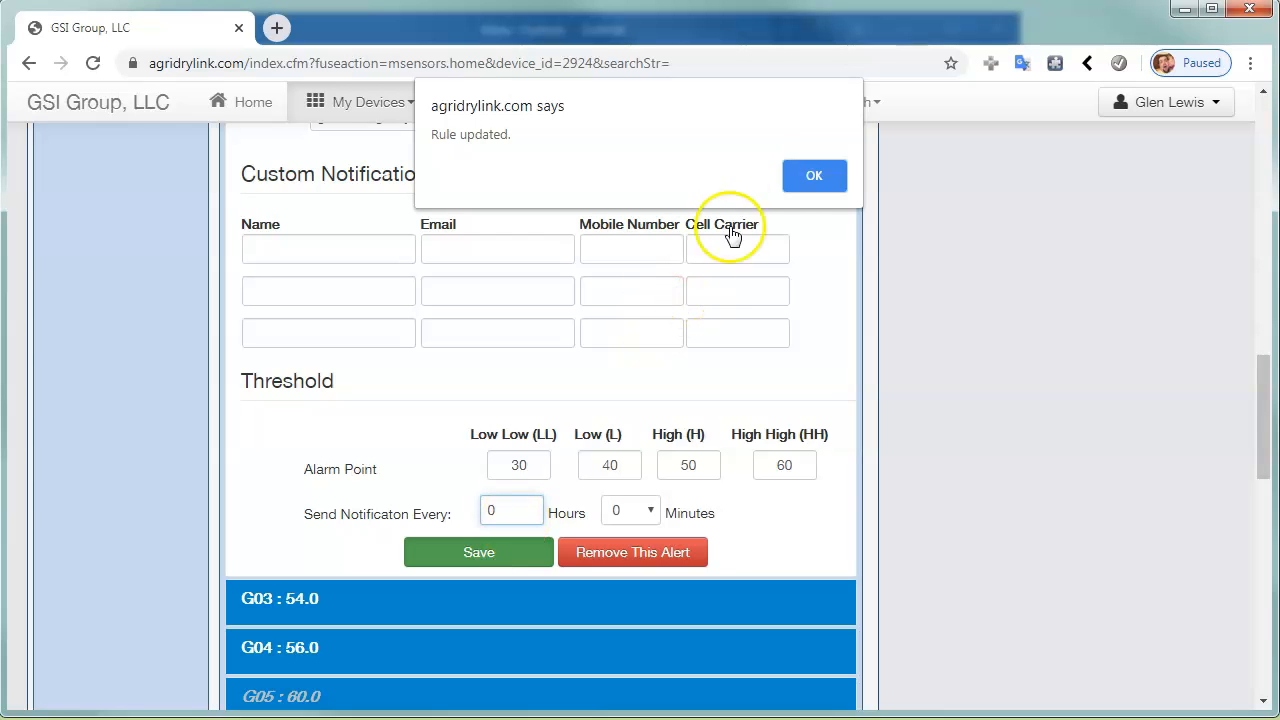
click(812, 177)
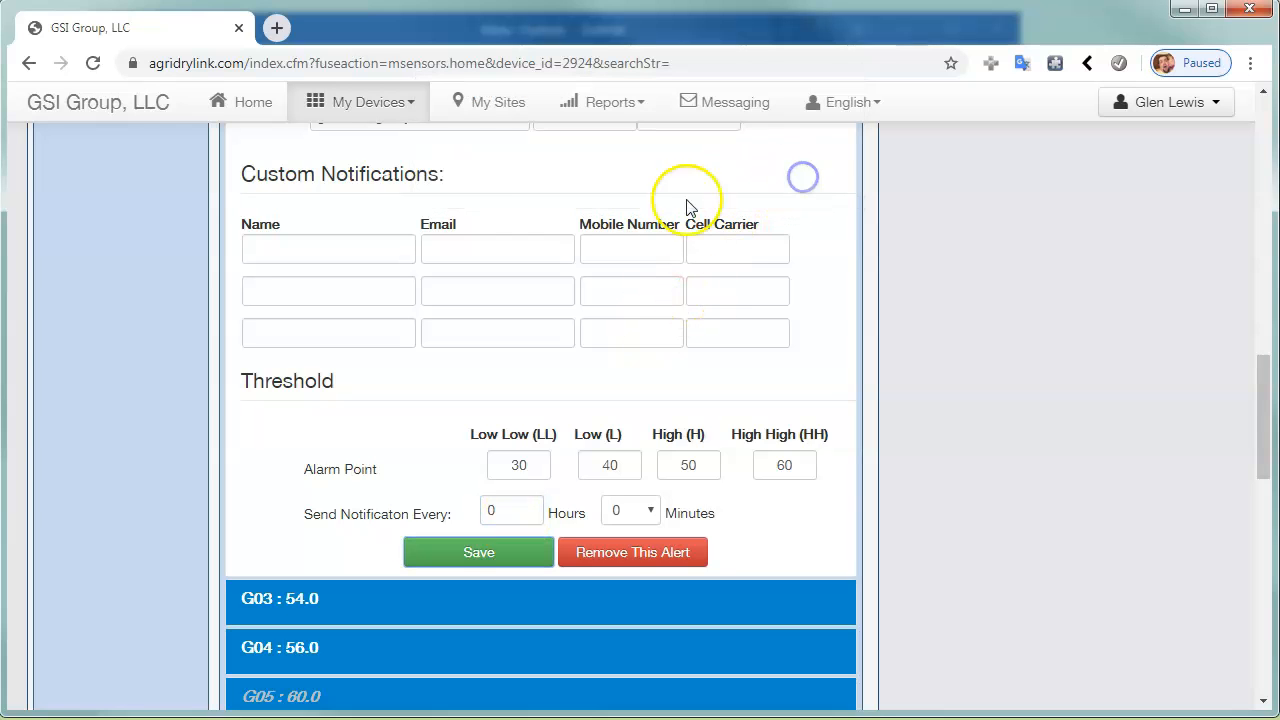
Reload the page and check the saved contact details and alarm points of the G02 alert.
click(92, 63)
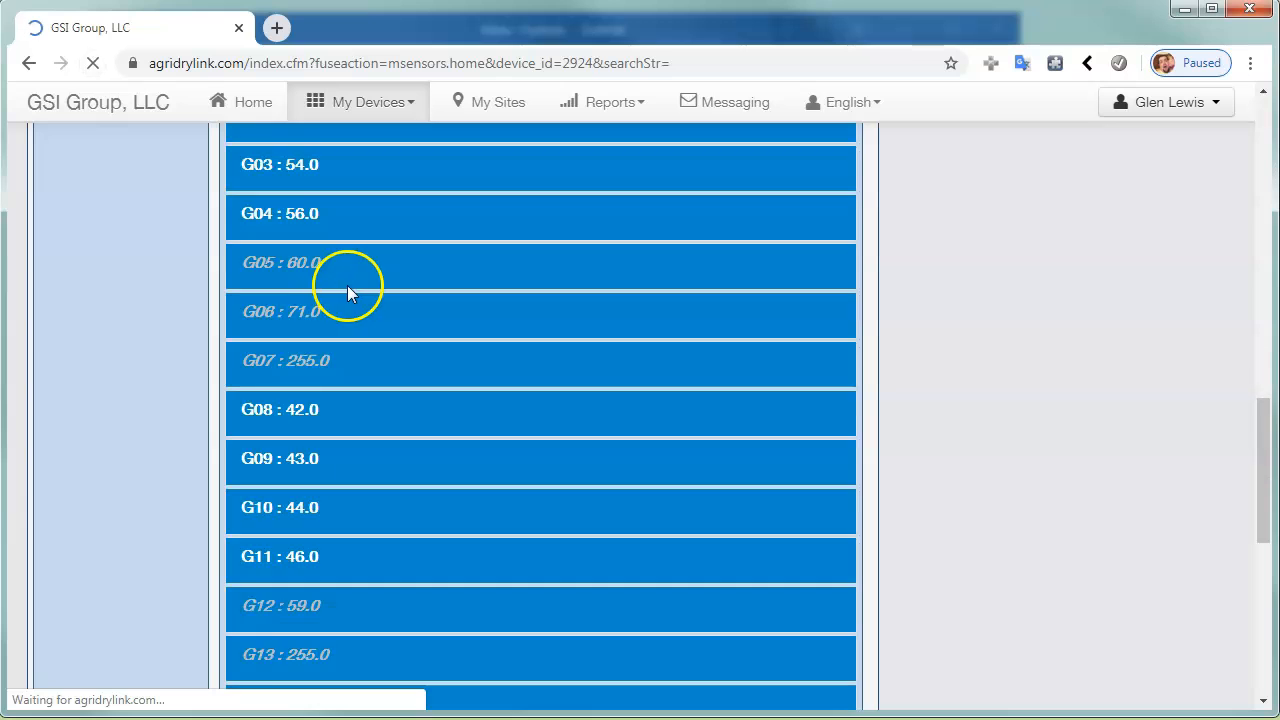
scroll(336, 313, up, 5)
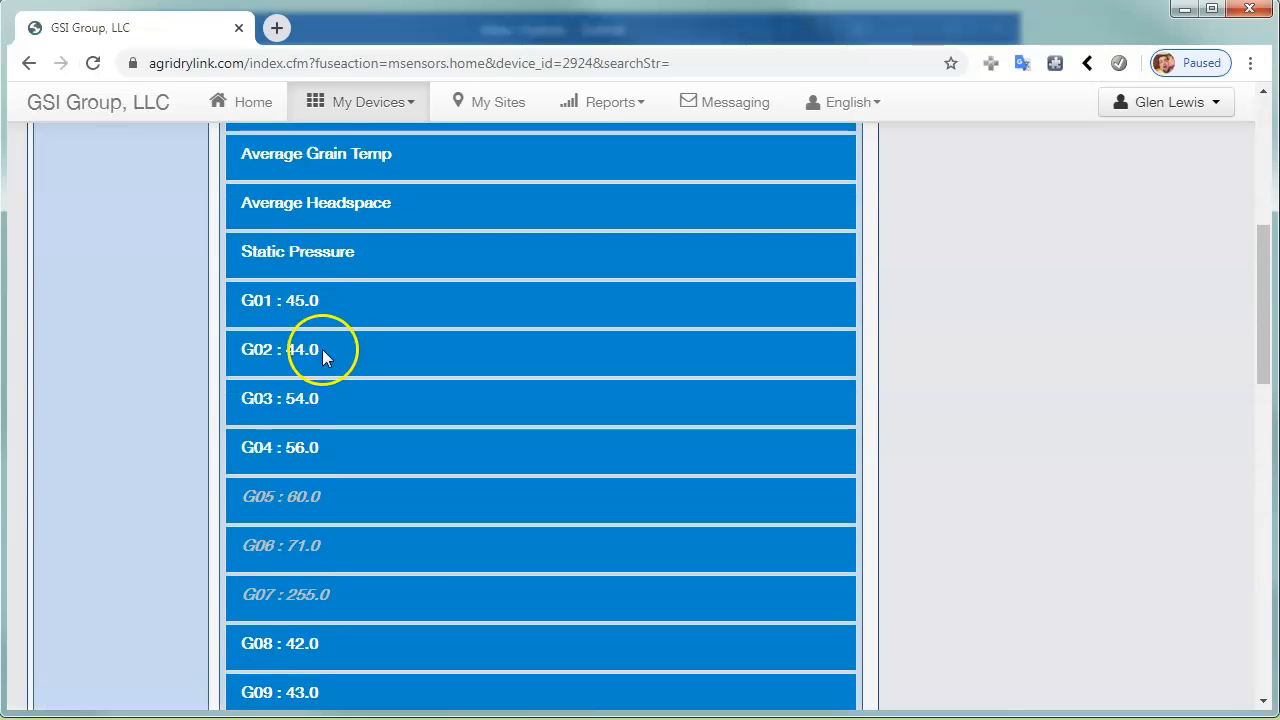
click(316, 350)
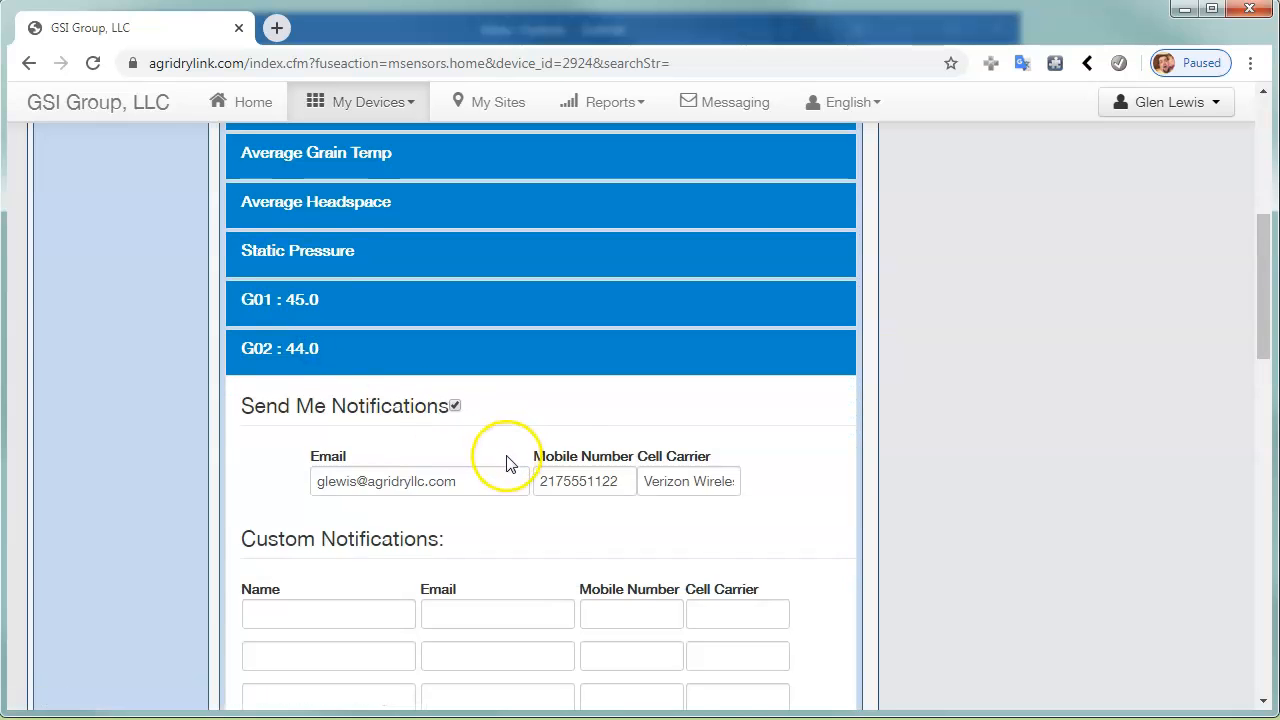
scroll(510, 457, down, 3)
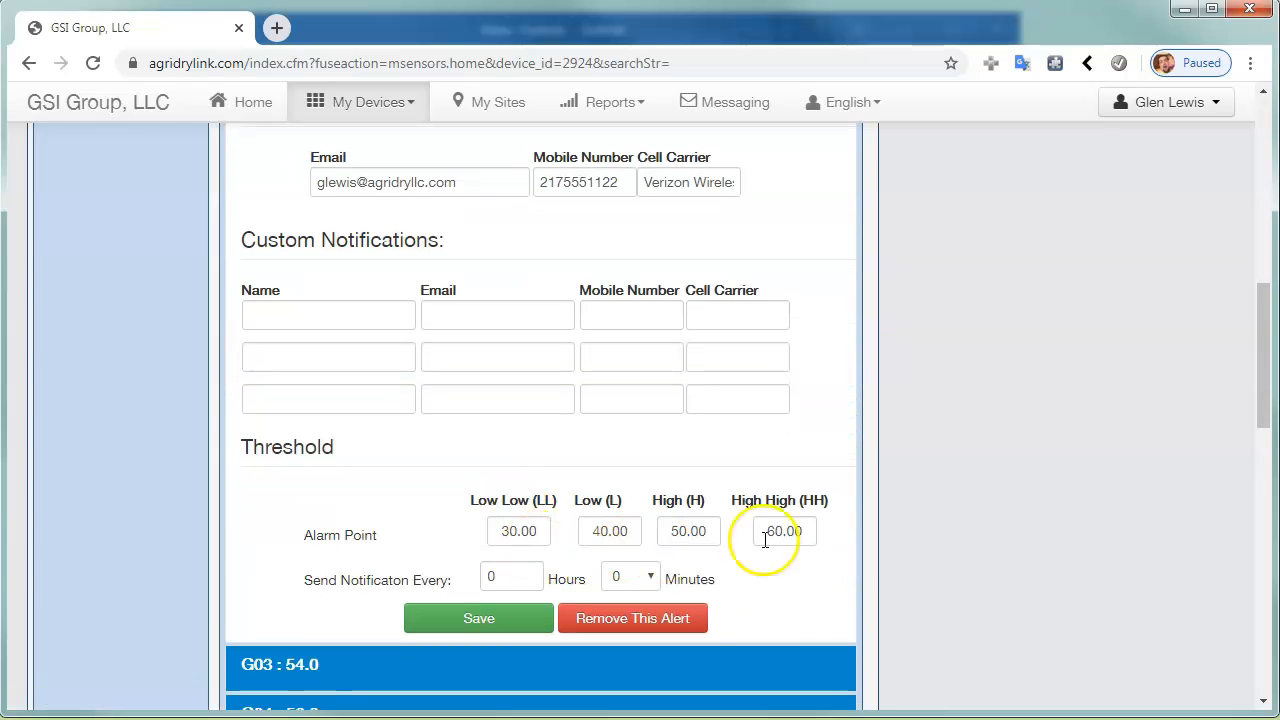
scroll(572, 440, up, 1)
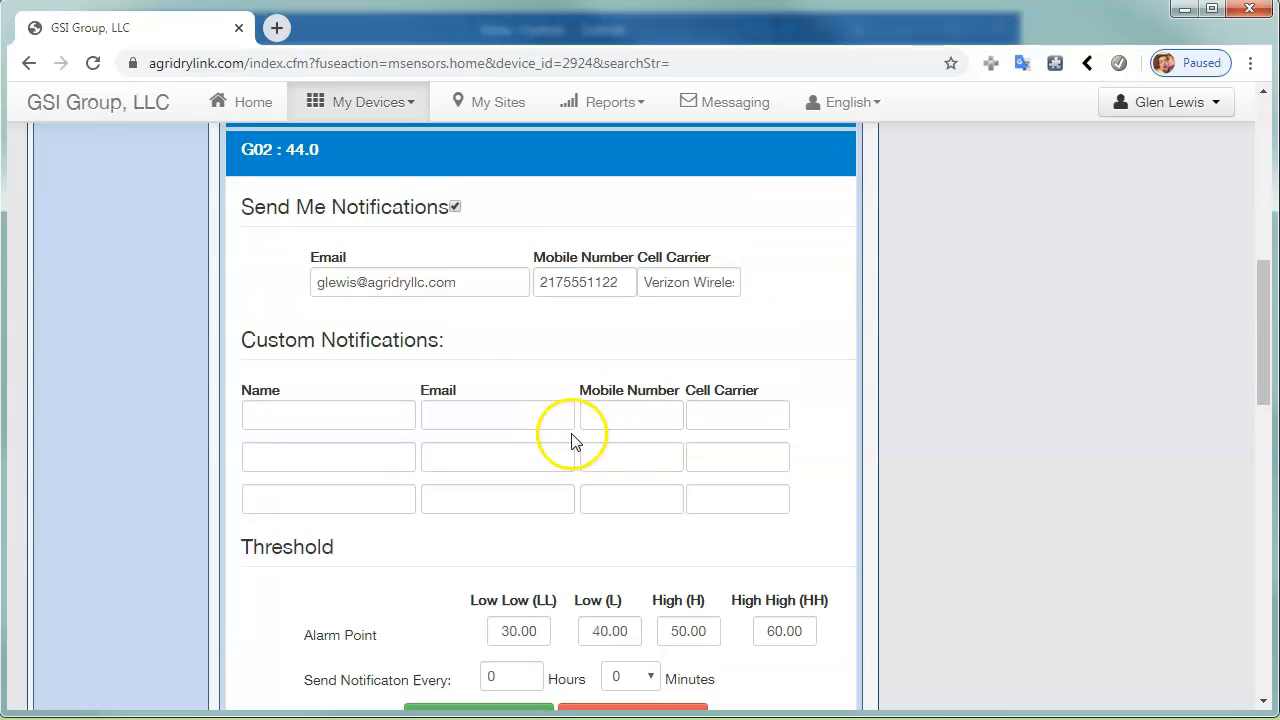
scroll(517, 343, up, 1)
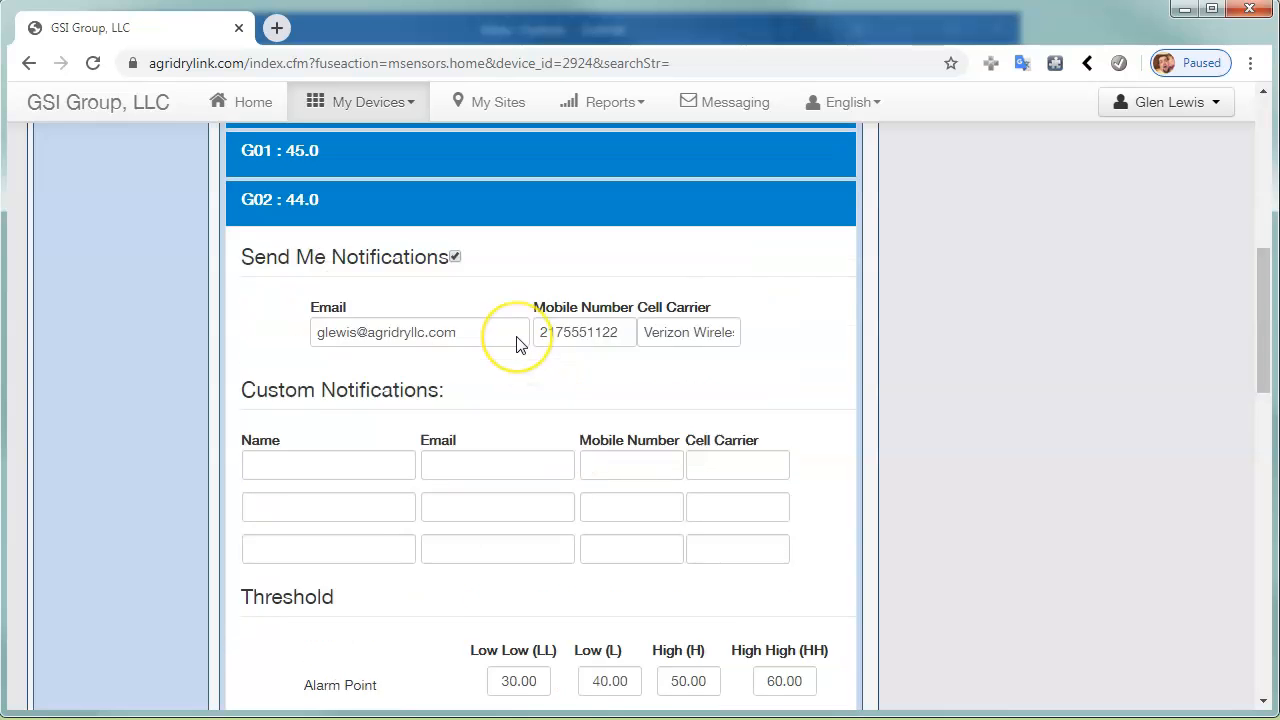
scroll(517, 343, down, 2)
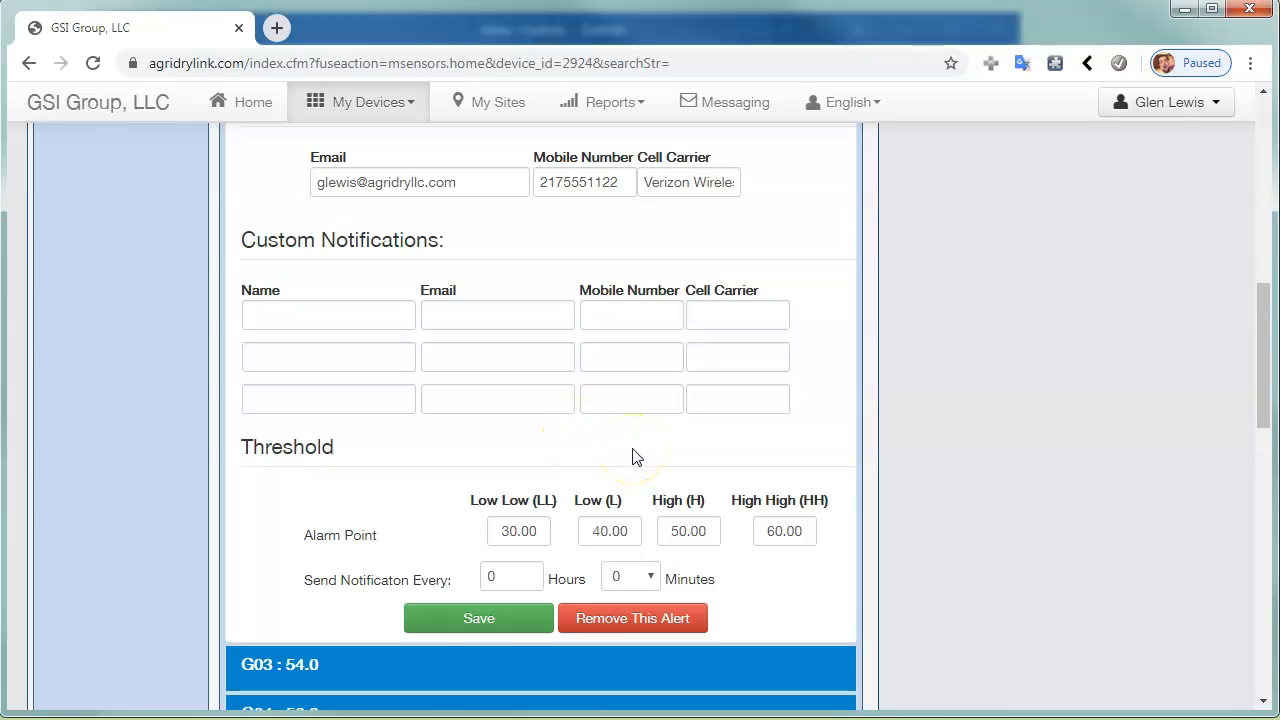
Remove the G02 alert and reopen its settings after a page reload to check them.
click(620, 628)
scroll(614, 630, down, 9)
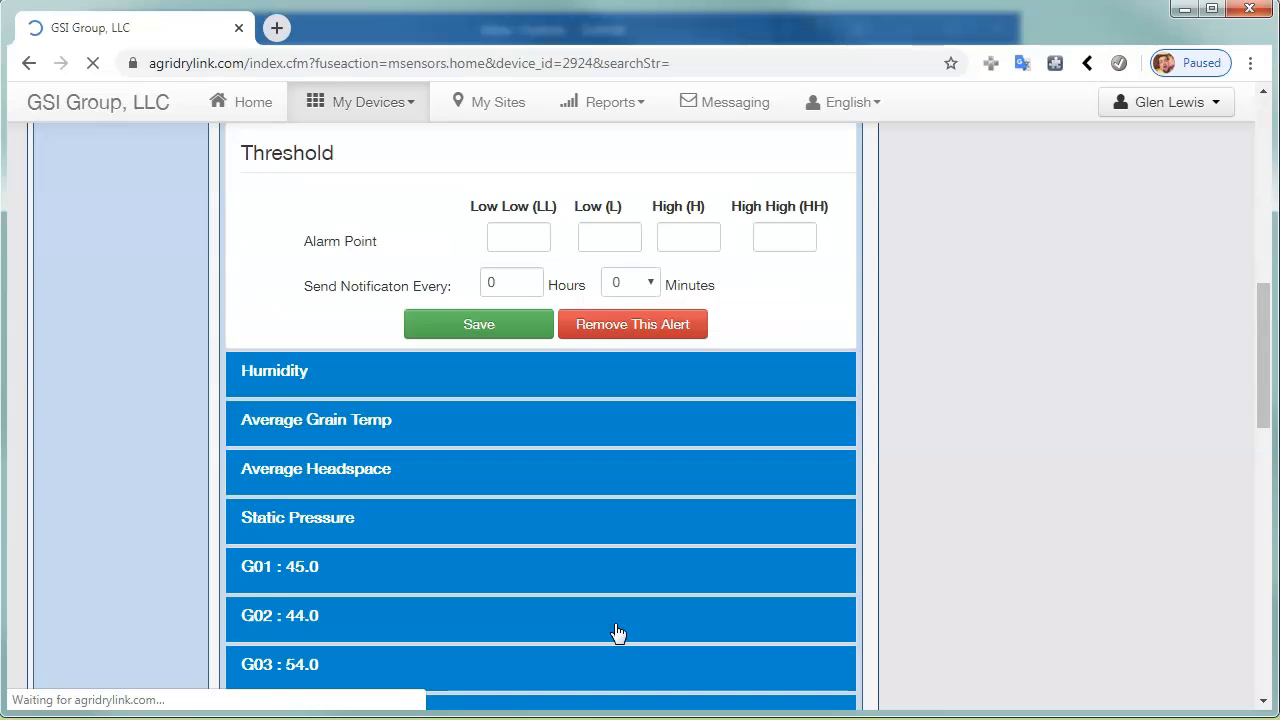
click(93, 63)
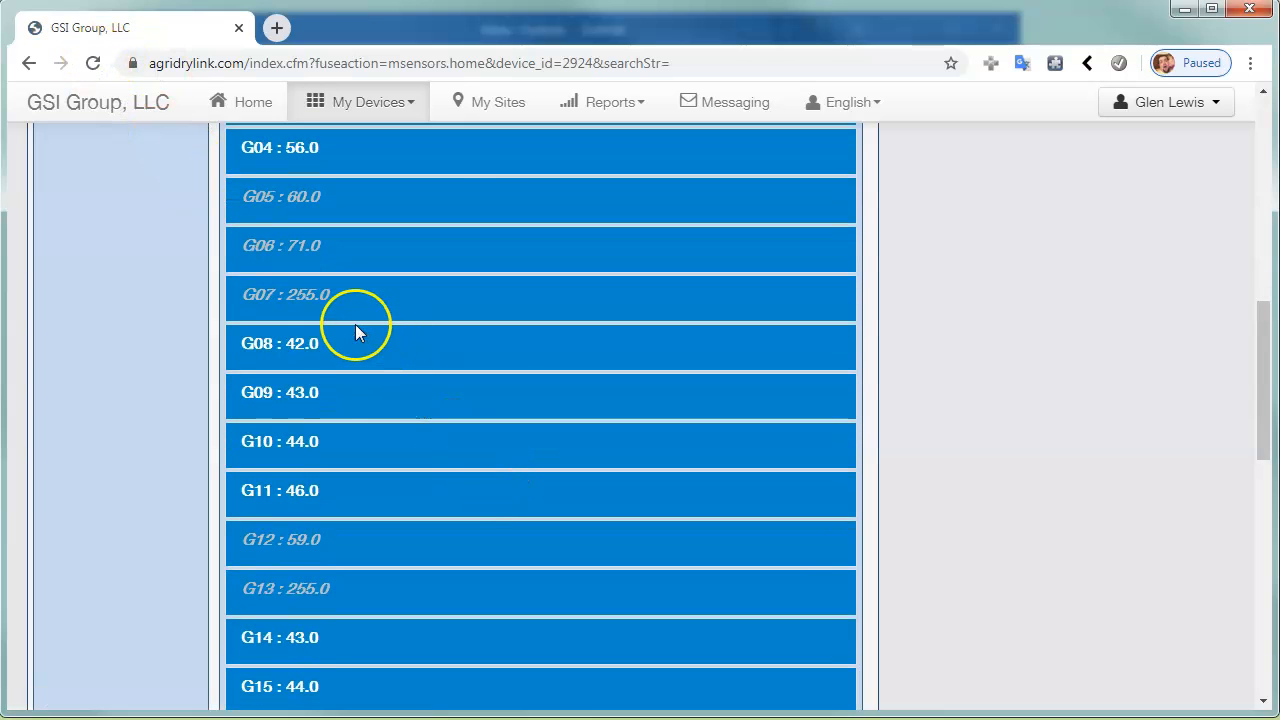
scroll(357, 329, up, 4)
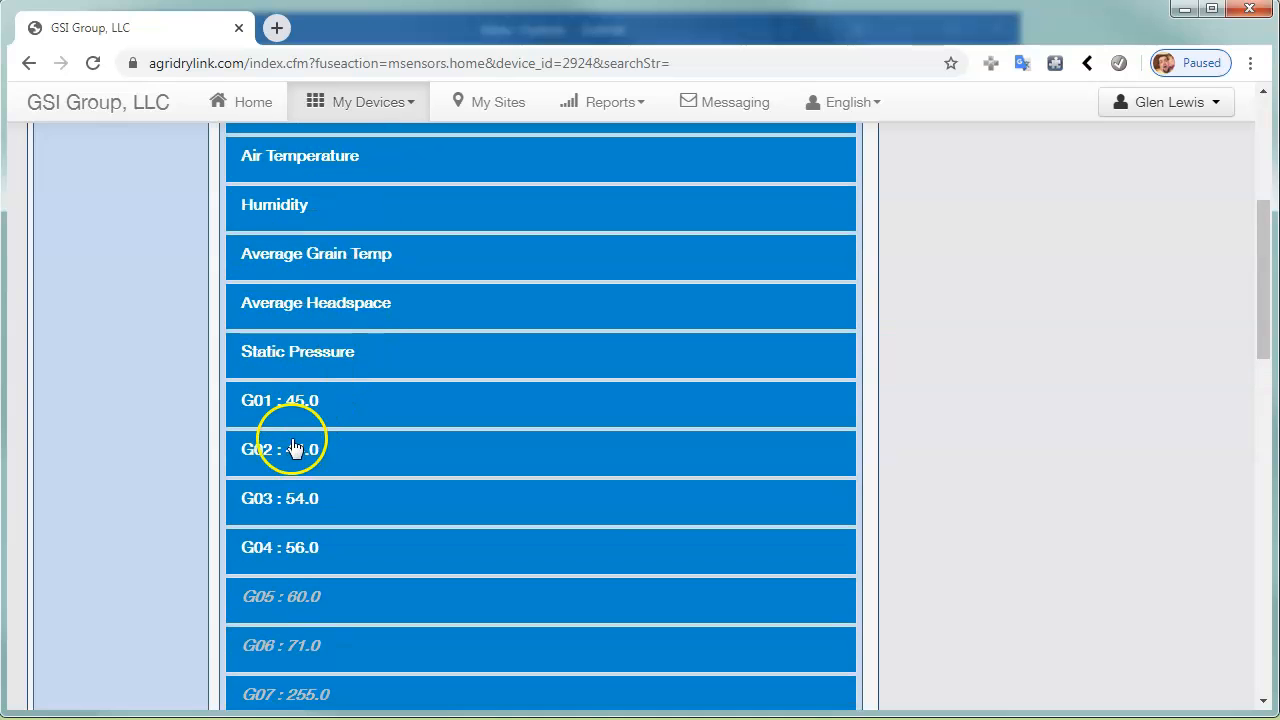
click(302, 462)
scroll(752, 540, down, 2)
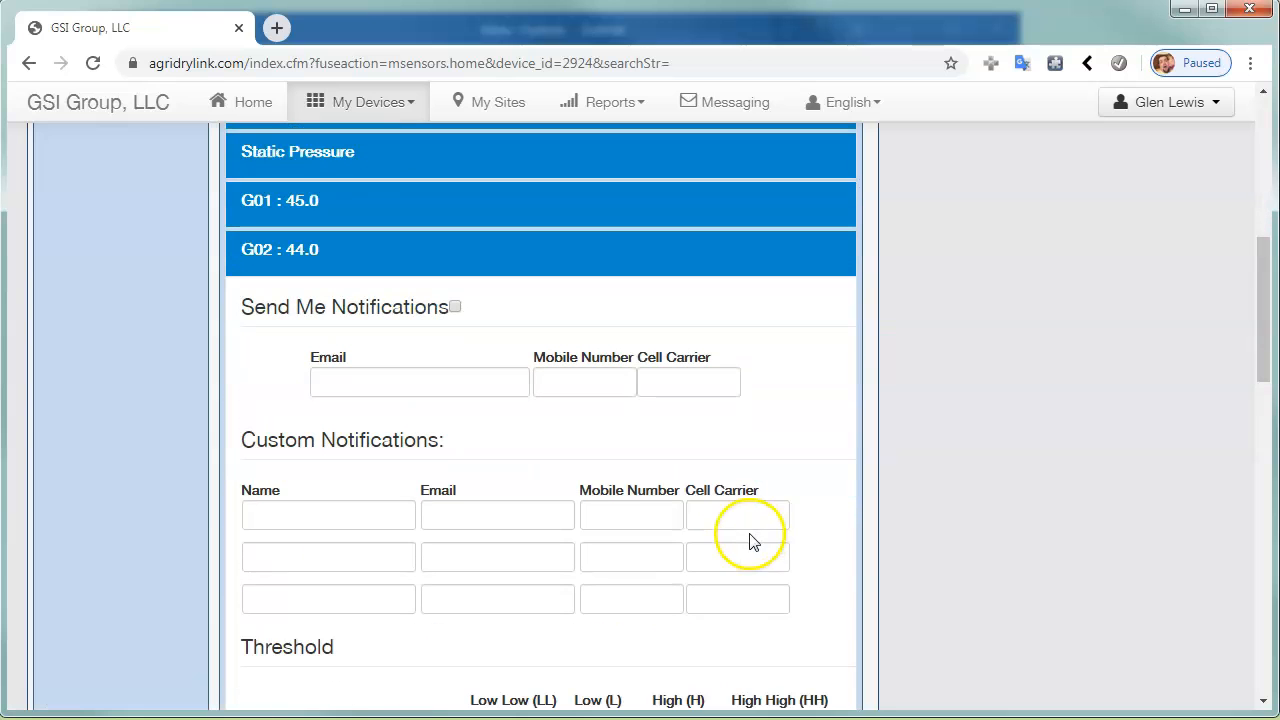
scroll(504, 435, down, 1)
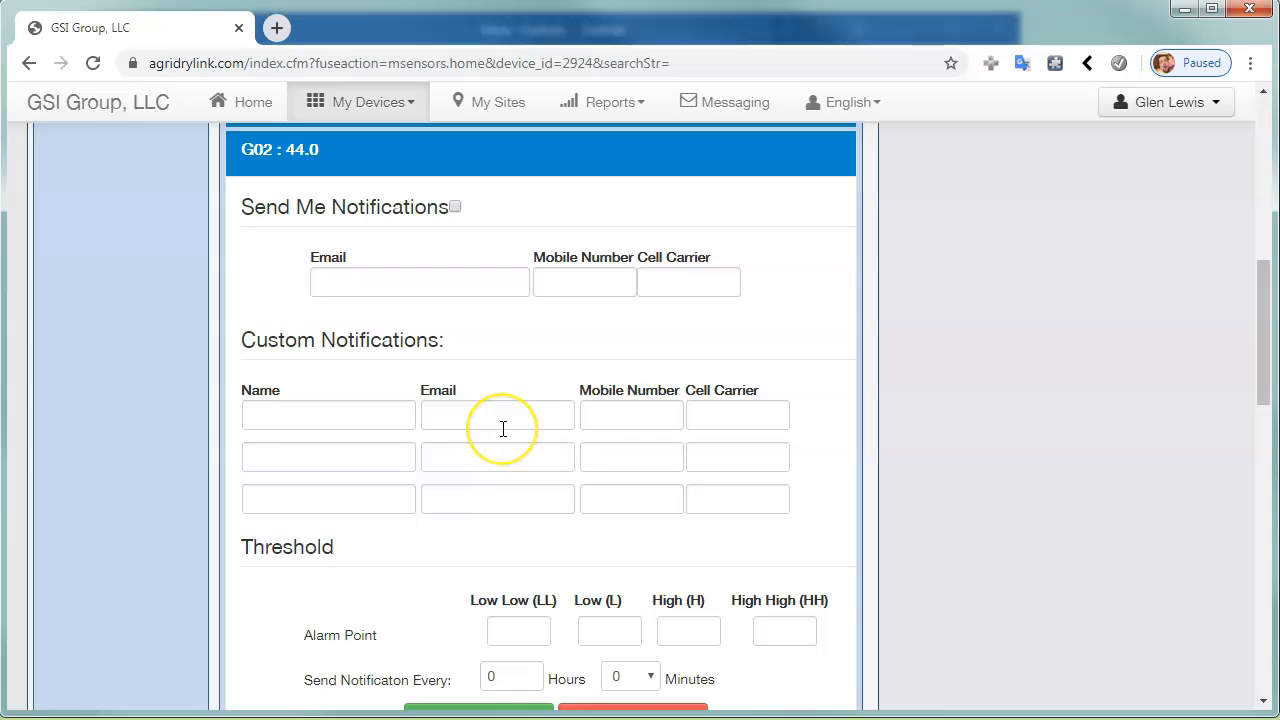
Collapse the G02 settings and look through the Bean Bin's full list of threshold alerts.
scroll(503, 437, up, 7)
click(568, 405)
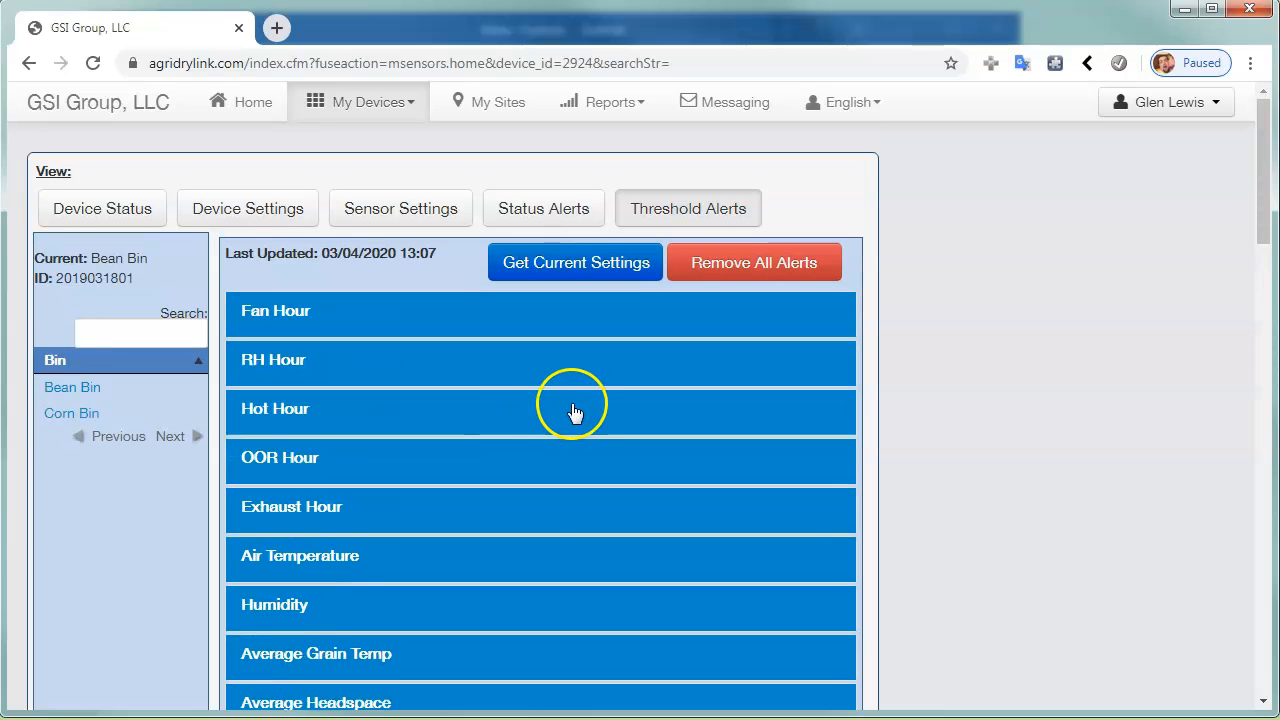
scroll(540, 437, down, 2)
scroll(540, 437, down, 3)
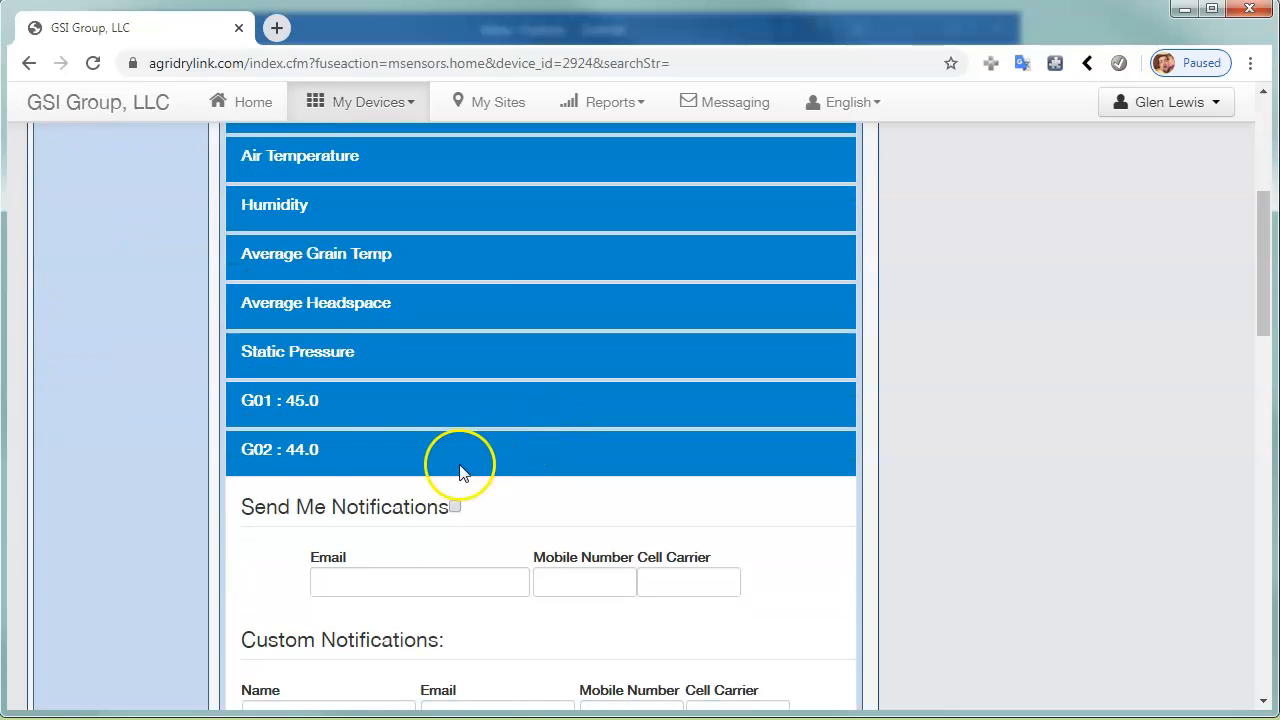
click(292, 449)
scroll(400, 466, down, 7)
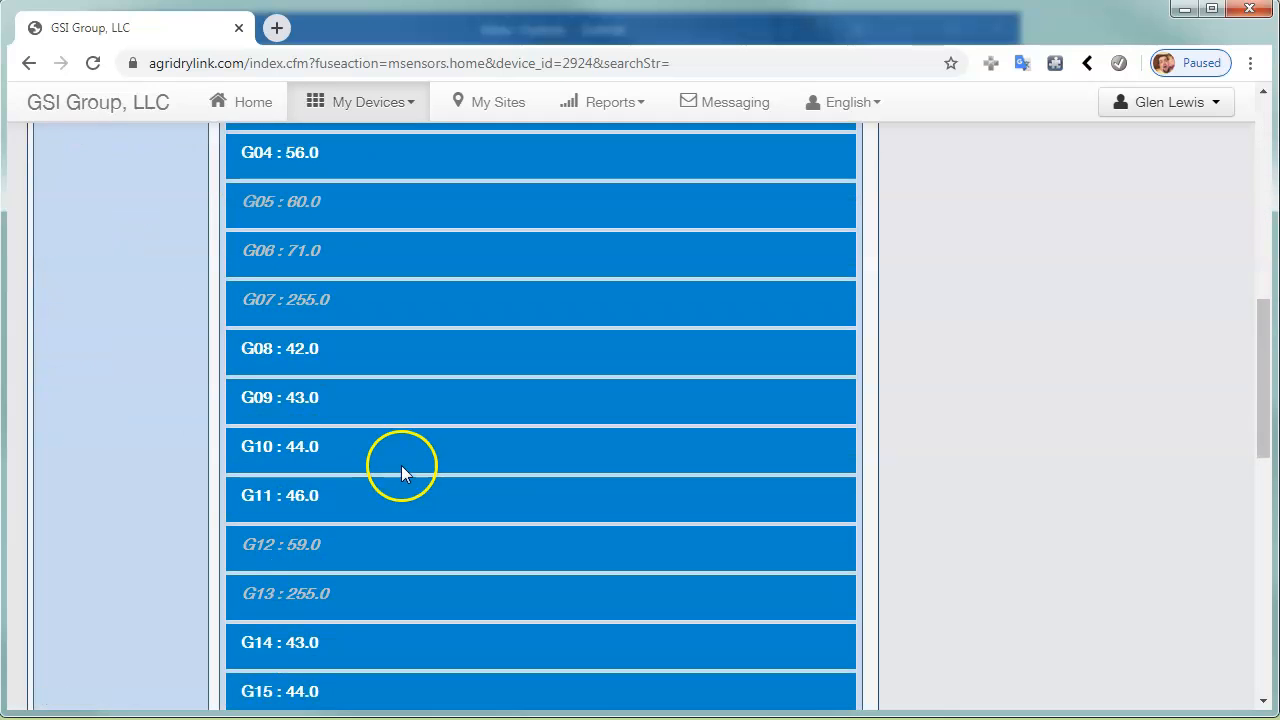
scroll(403, 474, down, 3)
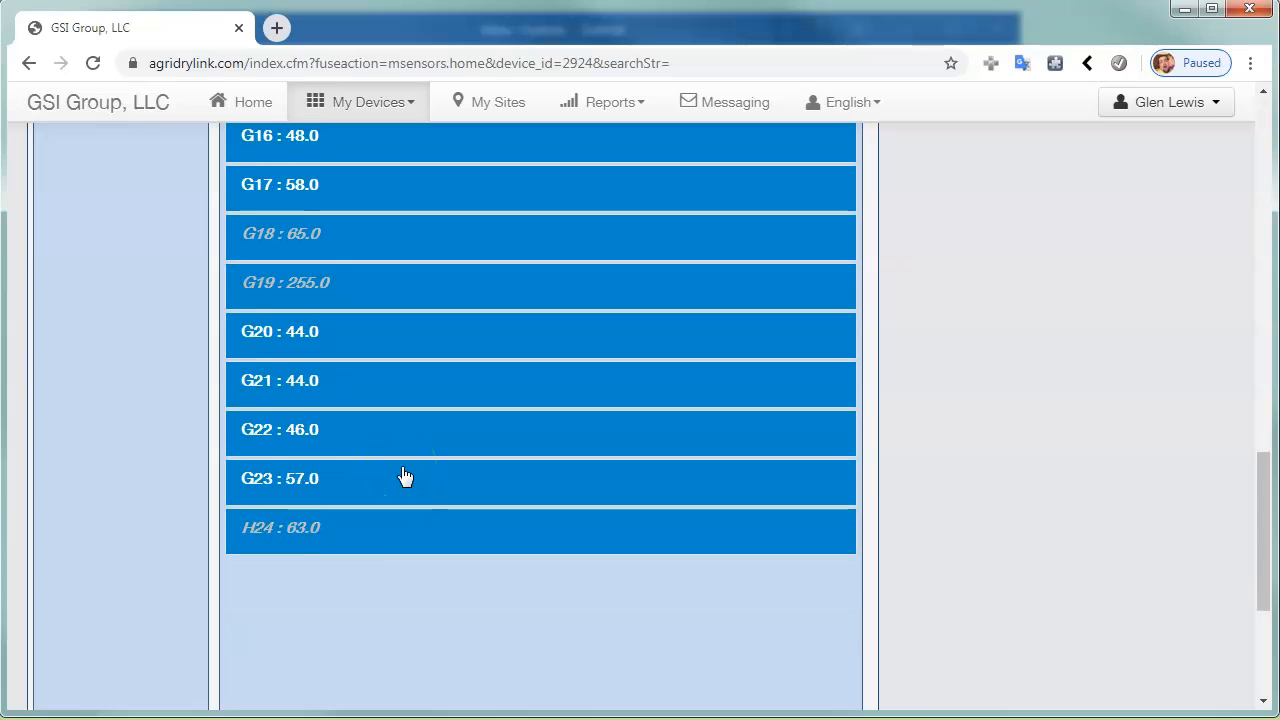
scroll(405, 474, up, 10)
scroll(406, 467, up, 3)
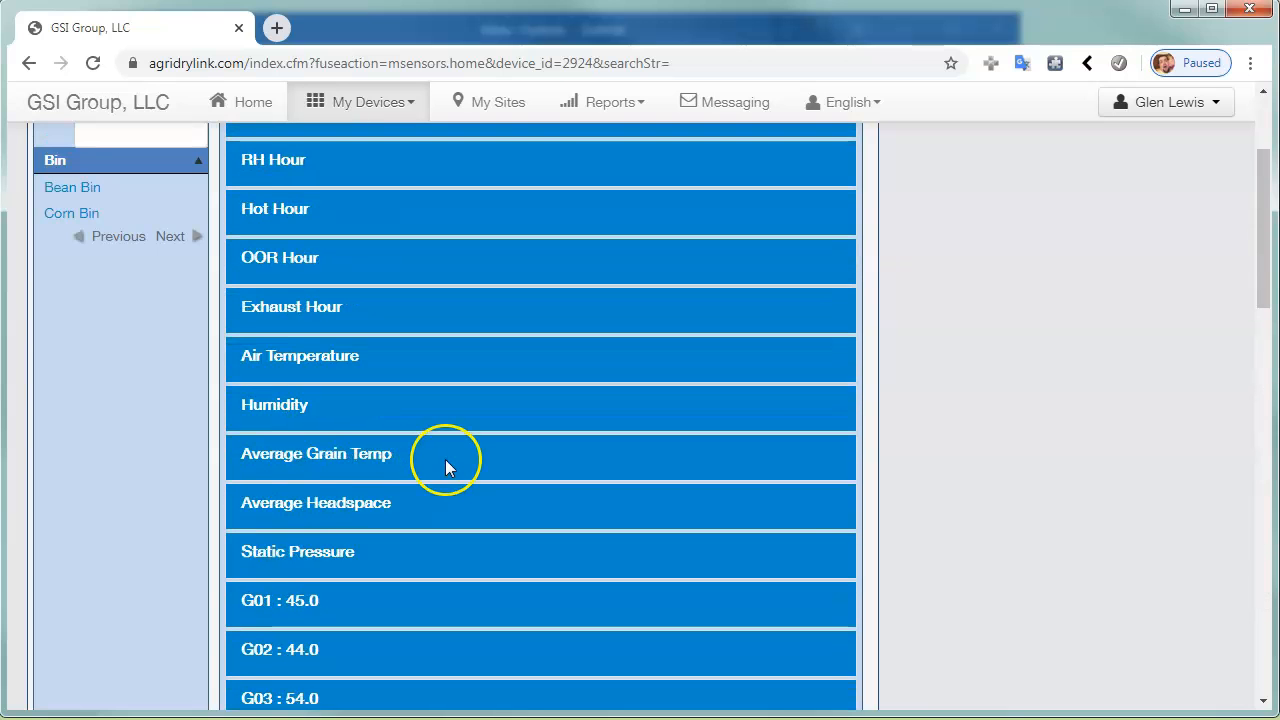
scroll(446, 467, up, 1)
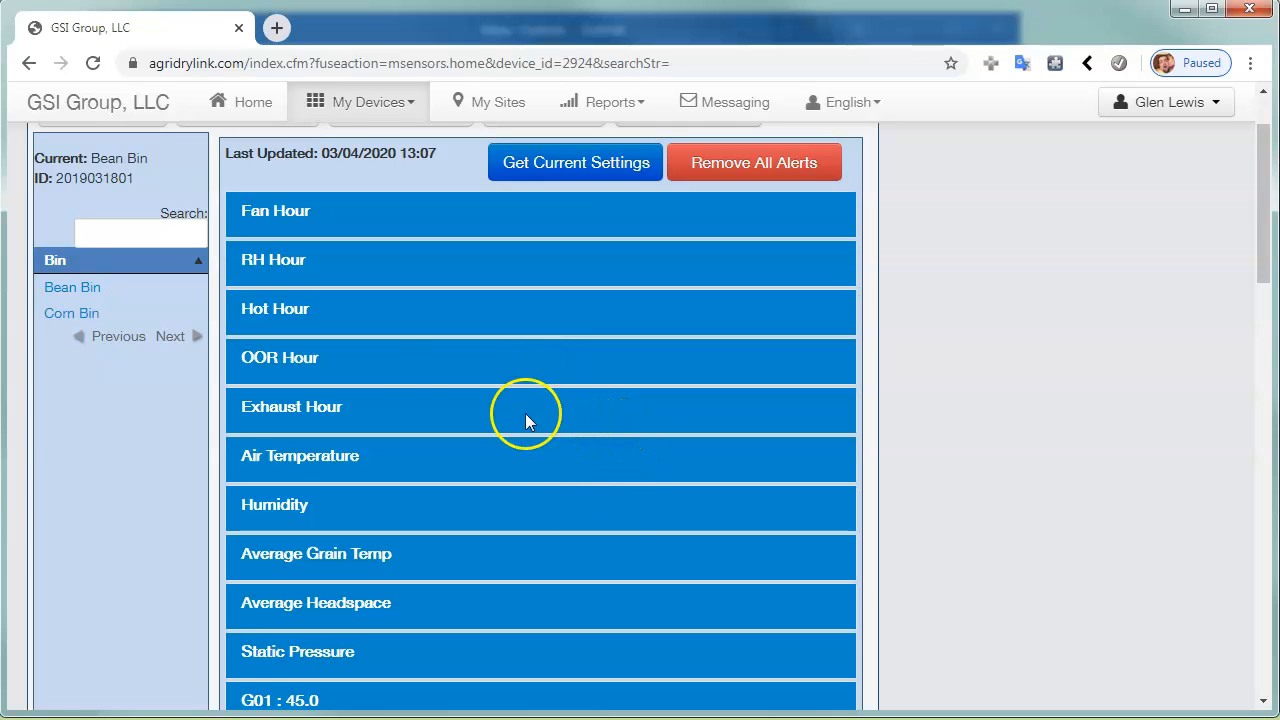
scroll(415, 385, down, 1)
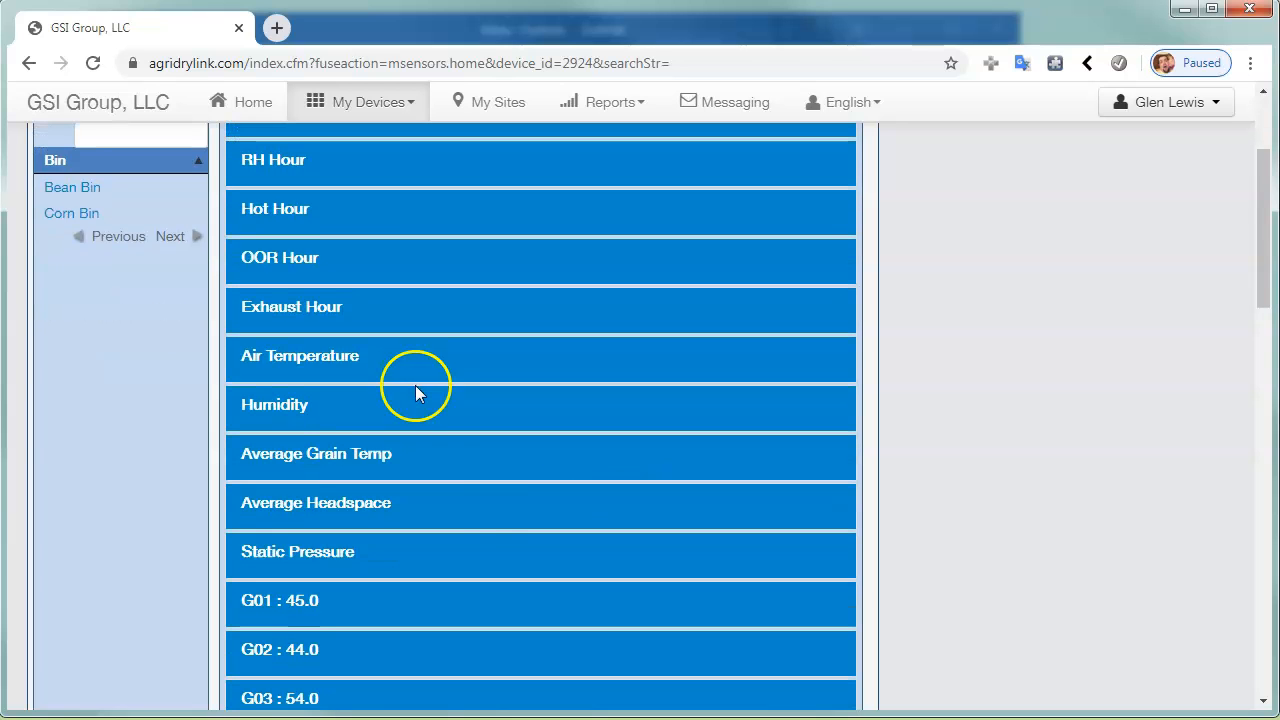
scroll(484, 531, up, 2)
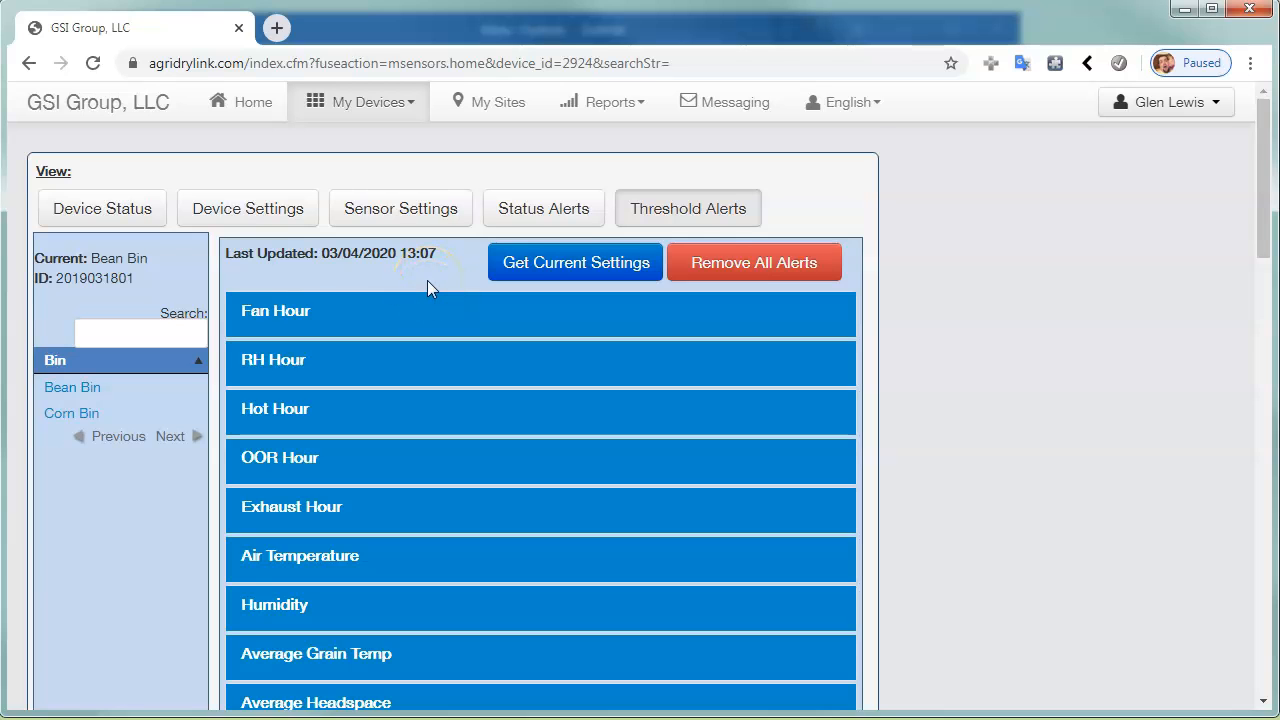
scroll(427, 281, down, 1)
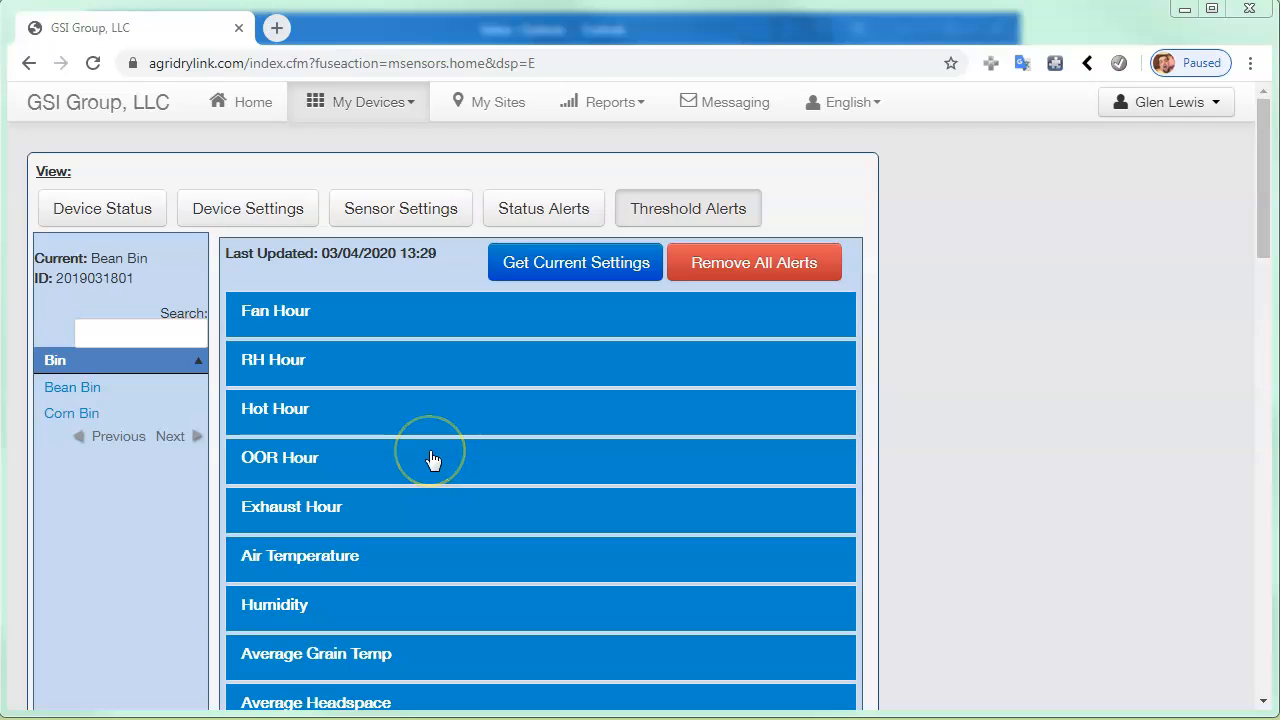
scroll(559, 500, down, 2)
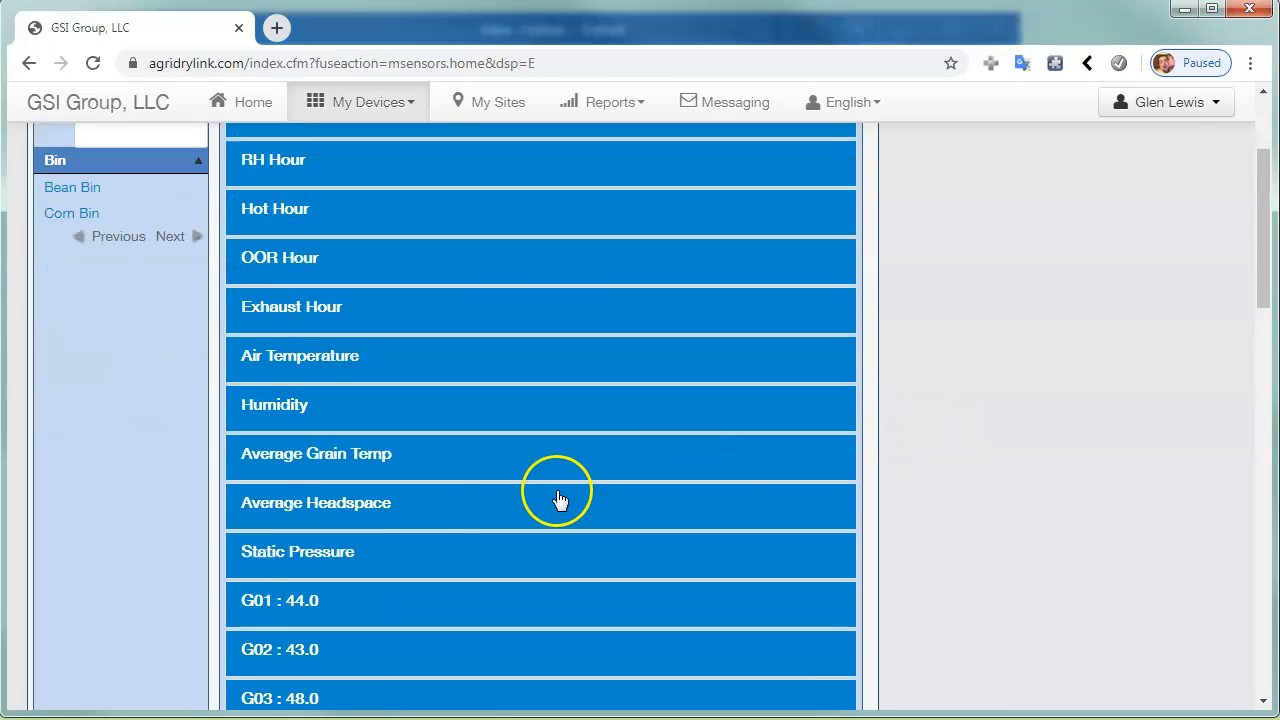
Open the Bean Bin's Static Pressure alert settings and turn on Send Me Notifications.
scroll(336, 529, up, 1)
scroll(324, 522, down, 1)
click(308, 556)
scroll(506, 458, down, 3)
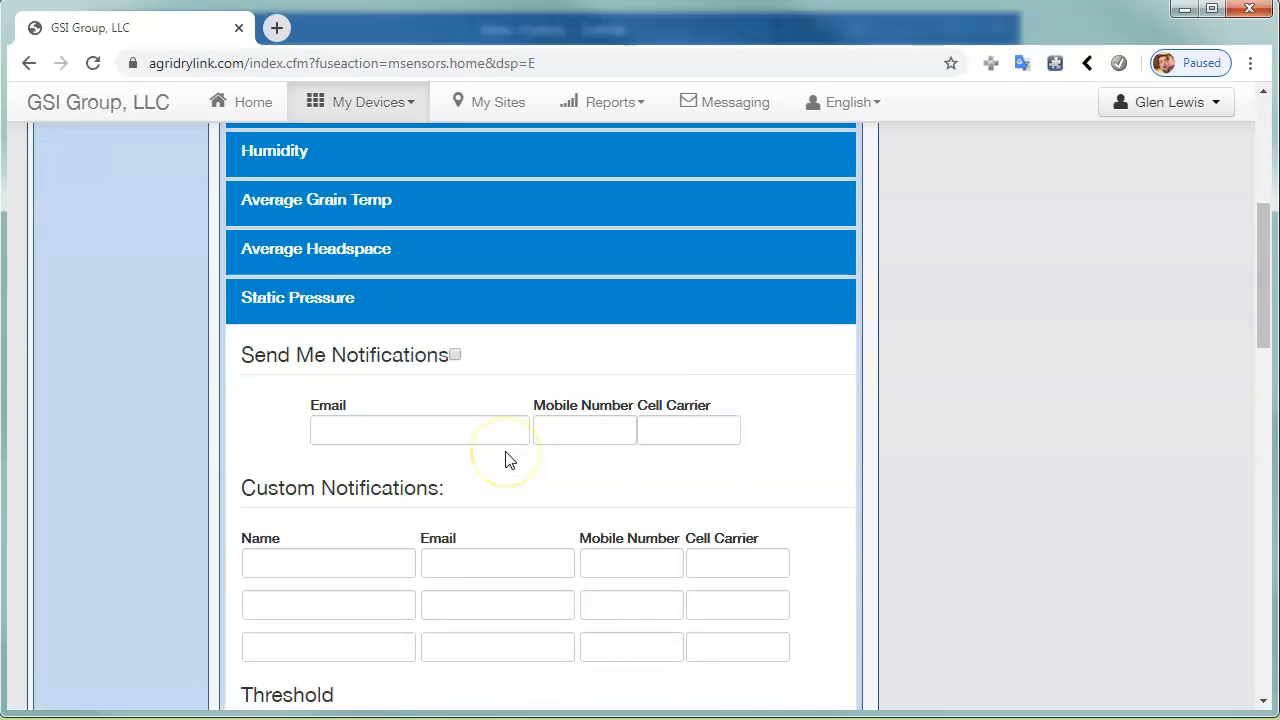
scroll(506, 458, down, 2)
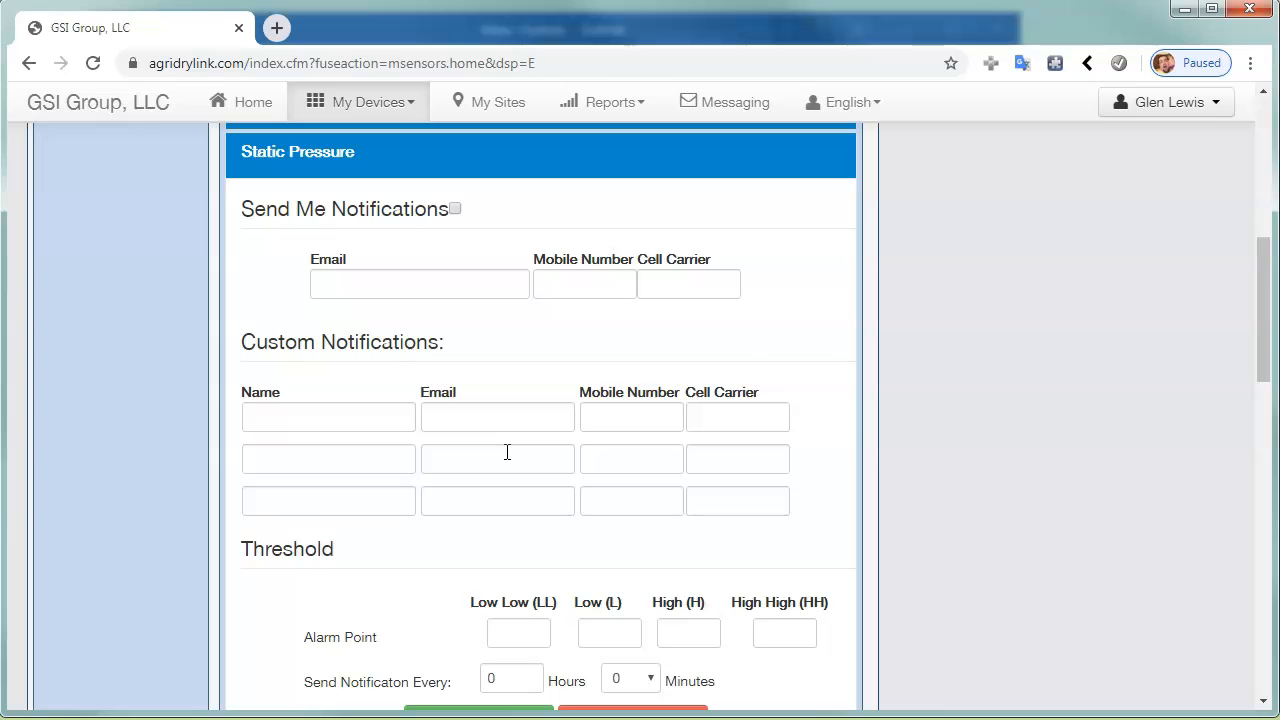
scroll(507, 452, down, 2)
scroll(507, 452, up, 2)
click(455, 209)
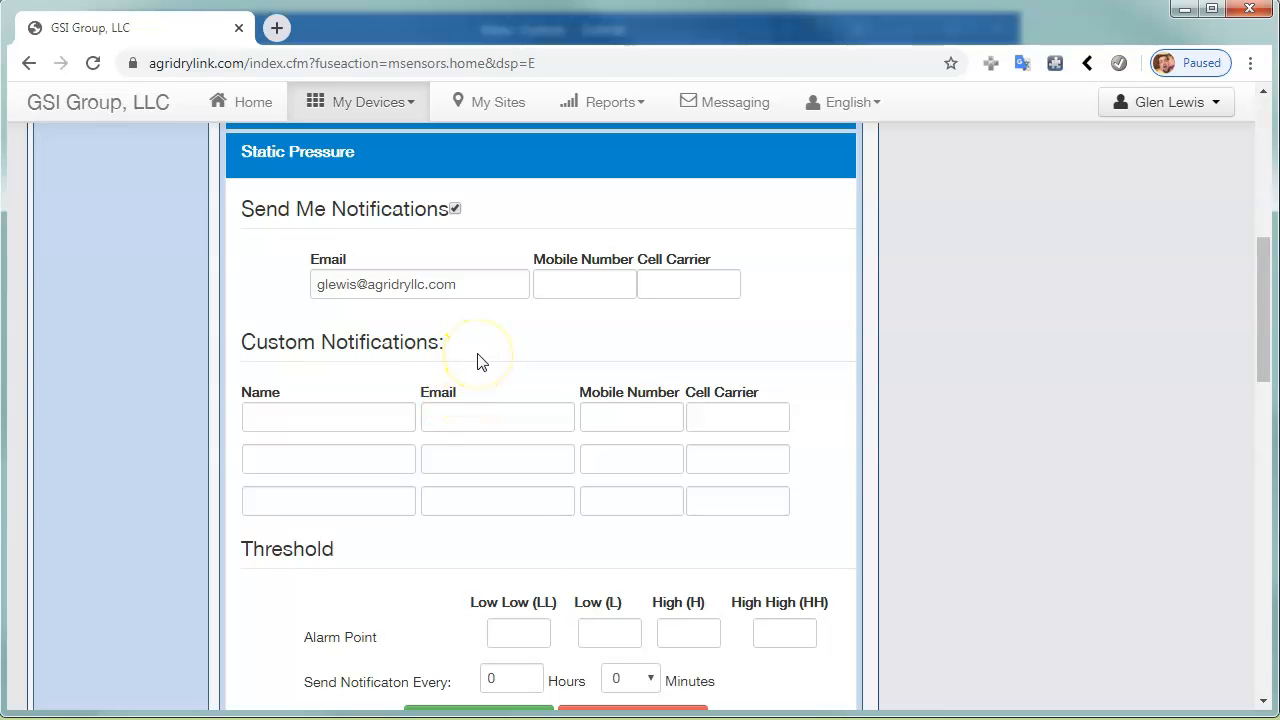
Set the Static Pressure alarm points to Low 1, High 1 and High High 4, and save the alert.
scroll(546, 520, down, 1)
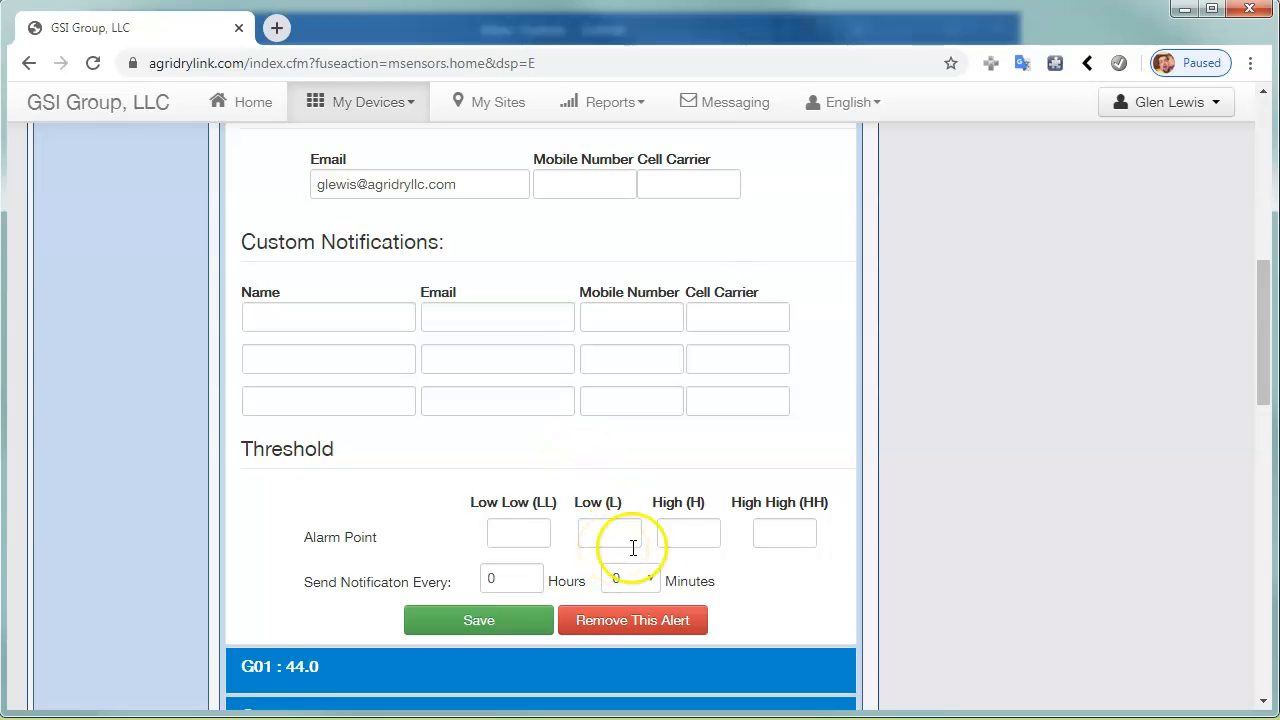
click(687, 537)
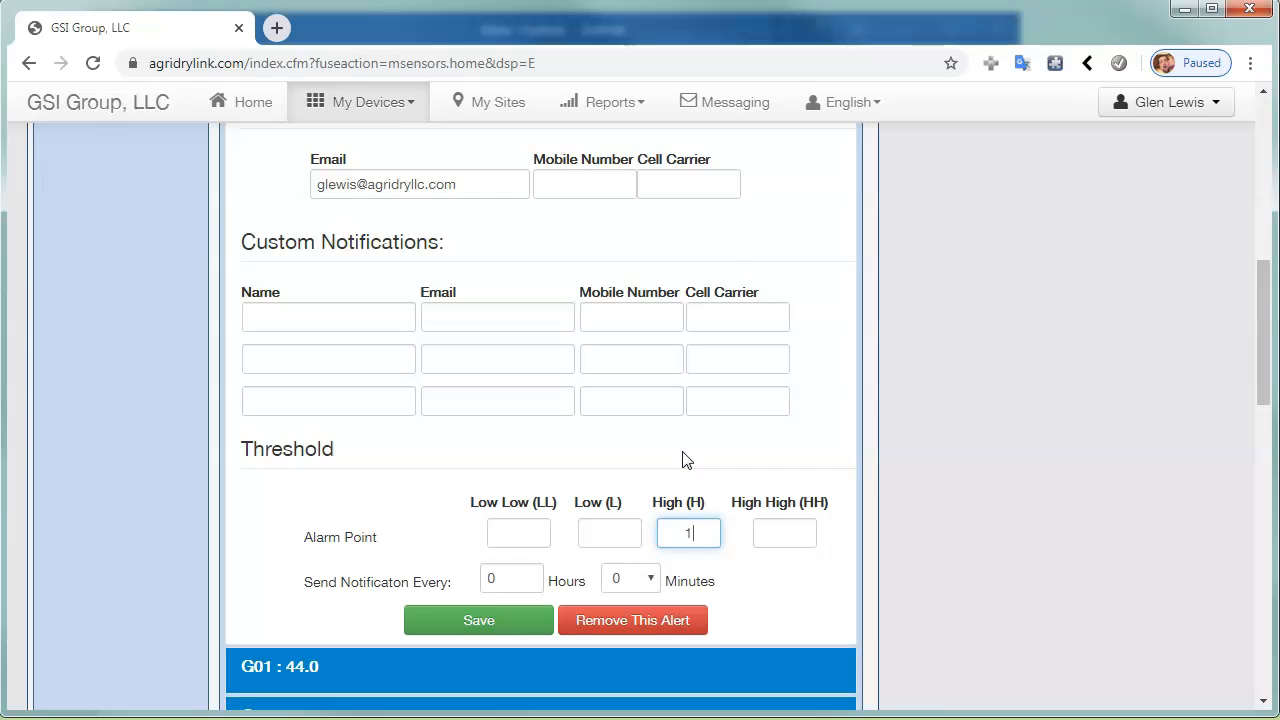
click(593, 535)
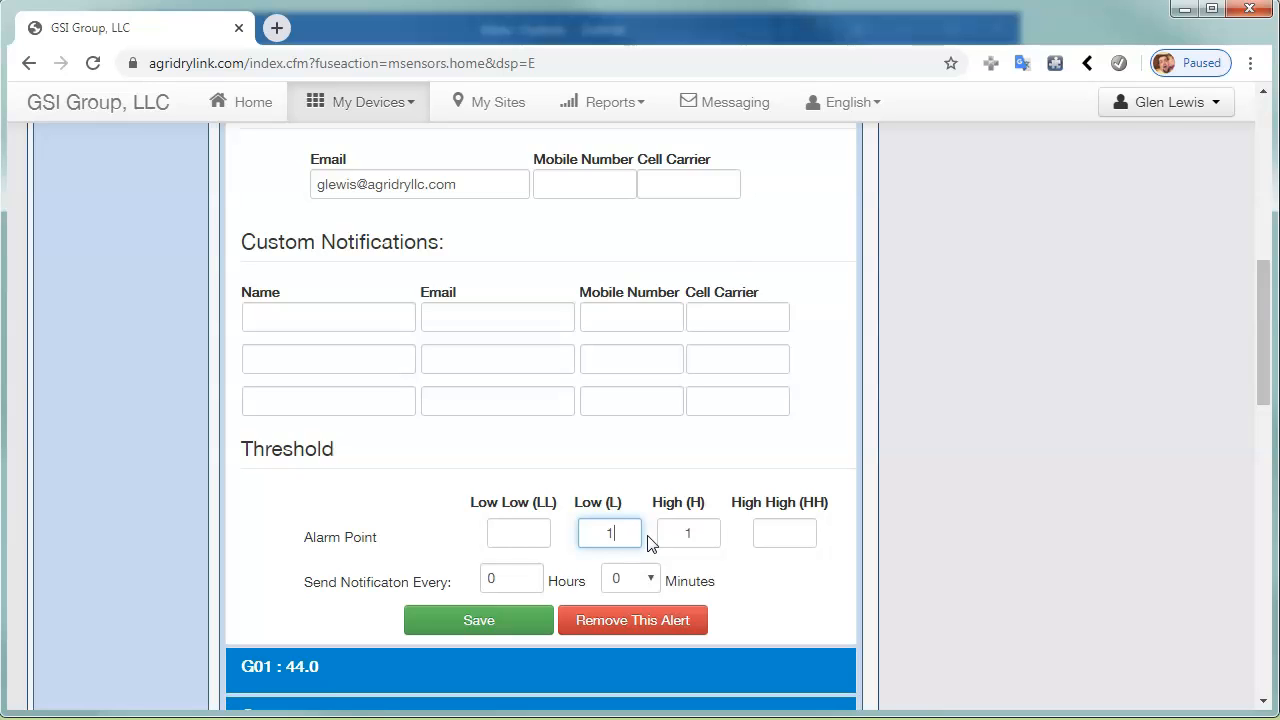
click(778, 534)
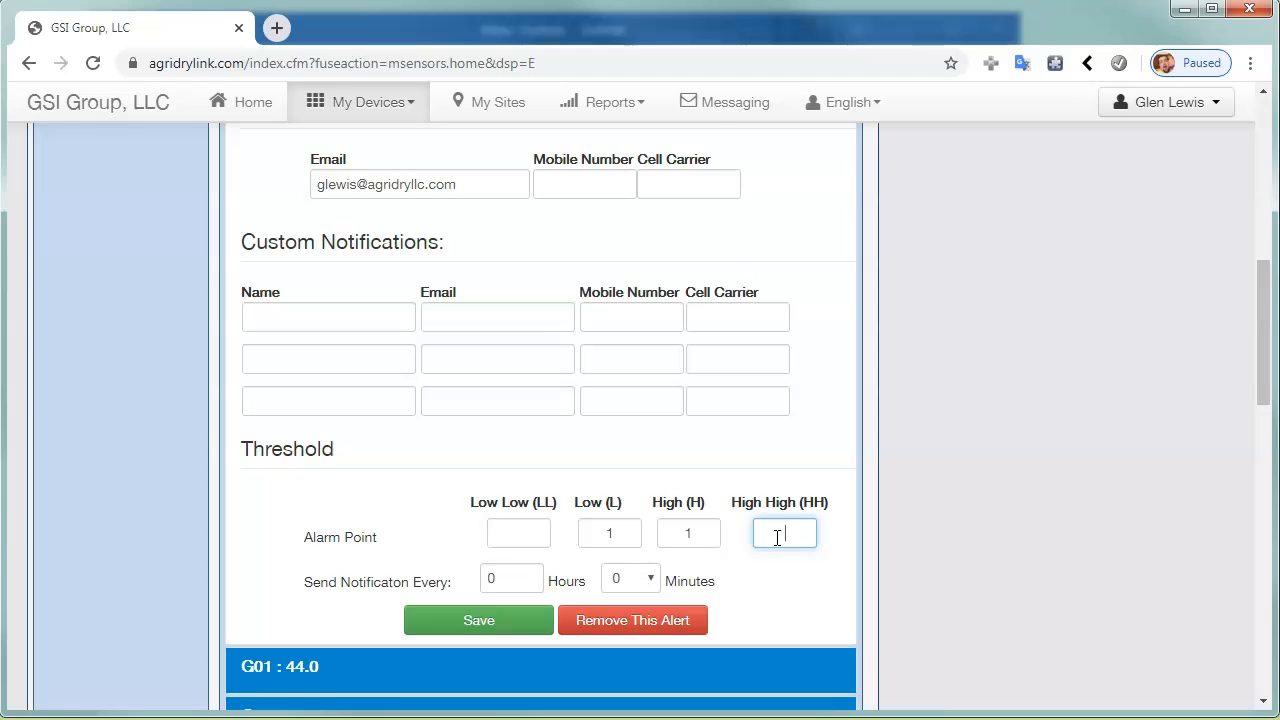
text(4)
click(523, 597)
click(503, 617)
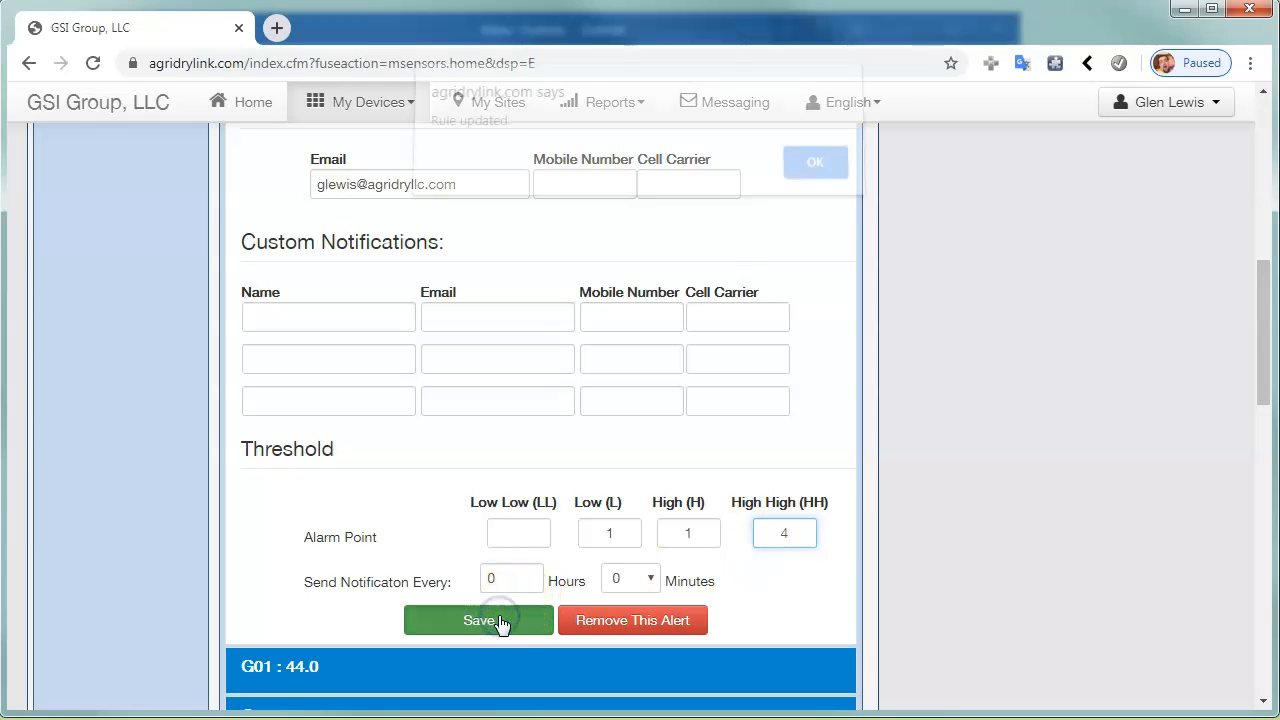
click(807, 176)
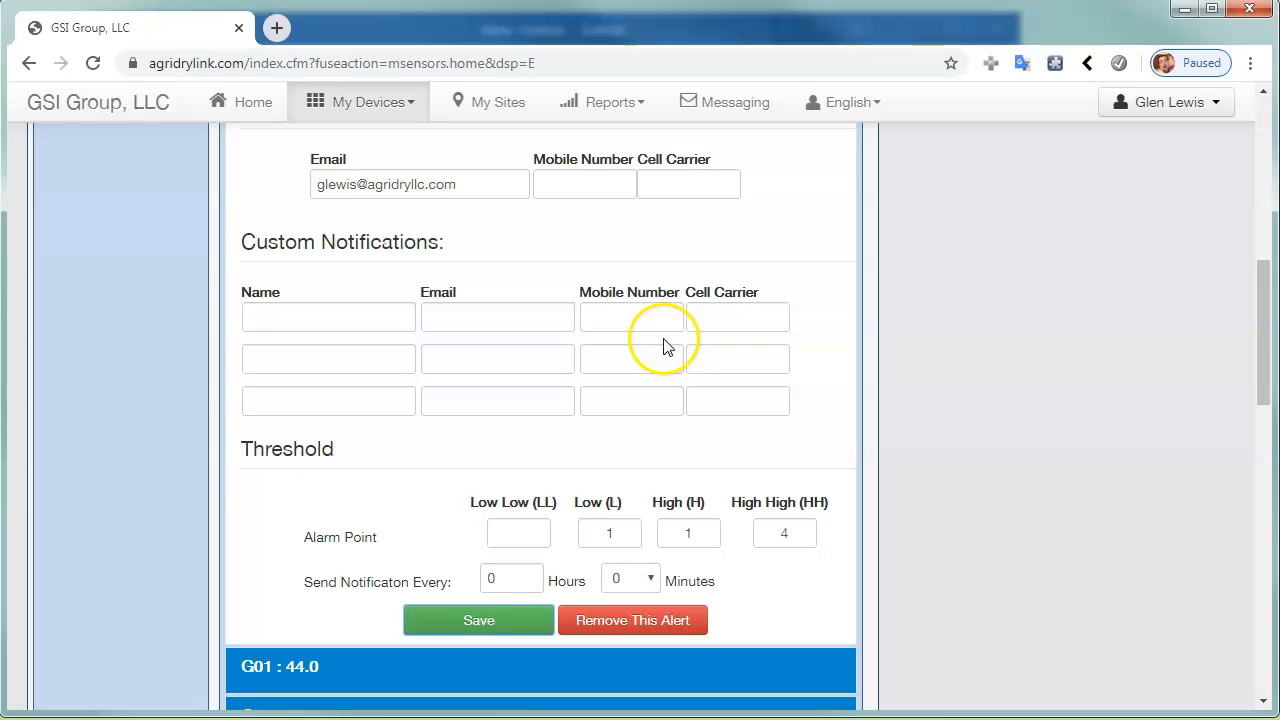
Reload the page and check the saved notification contact and alarm points of the Static Pressure alert.
click(92, 63)
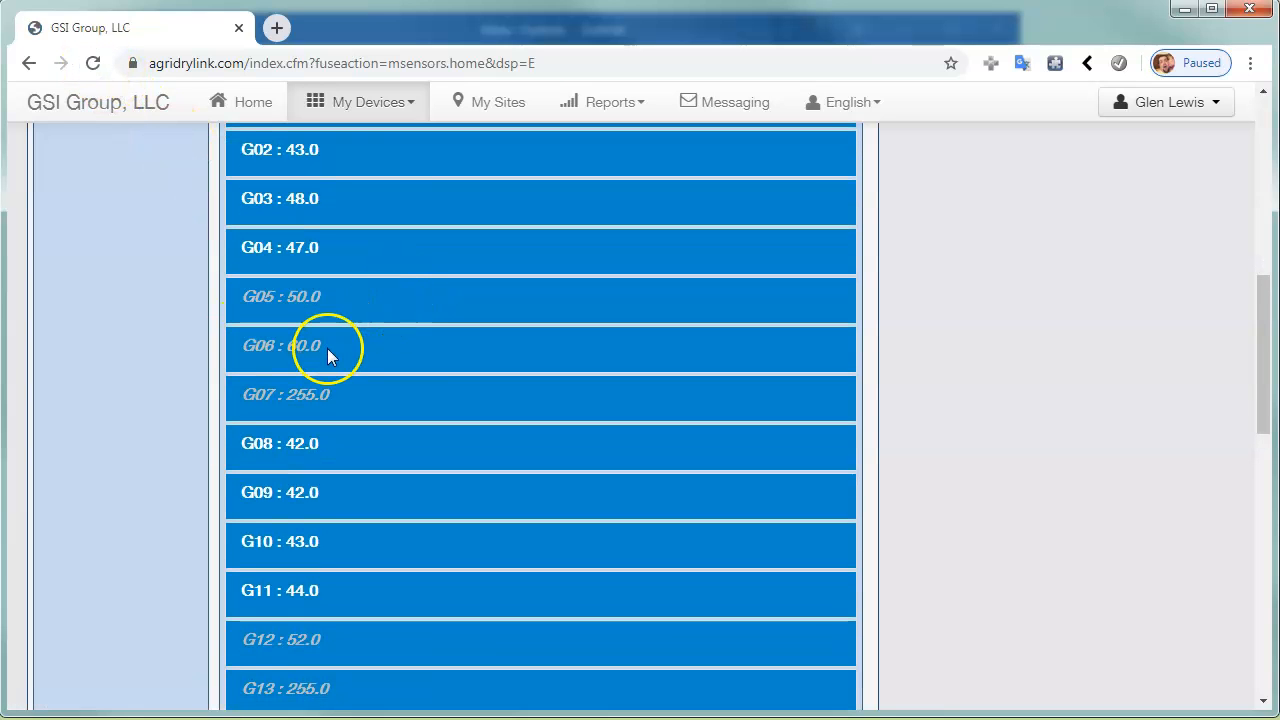
scroll(327, 348, up, 2)
click(298, 253)
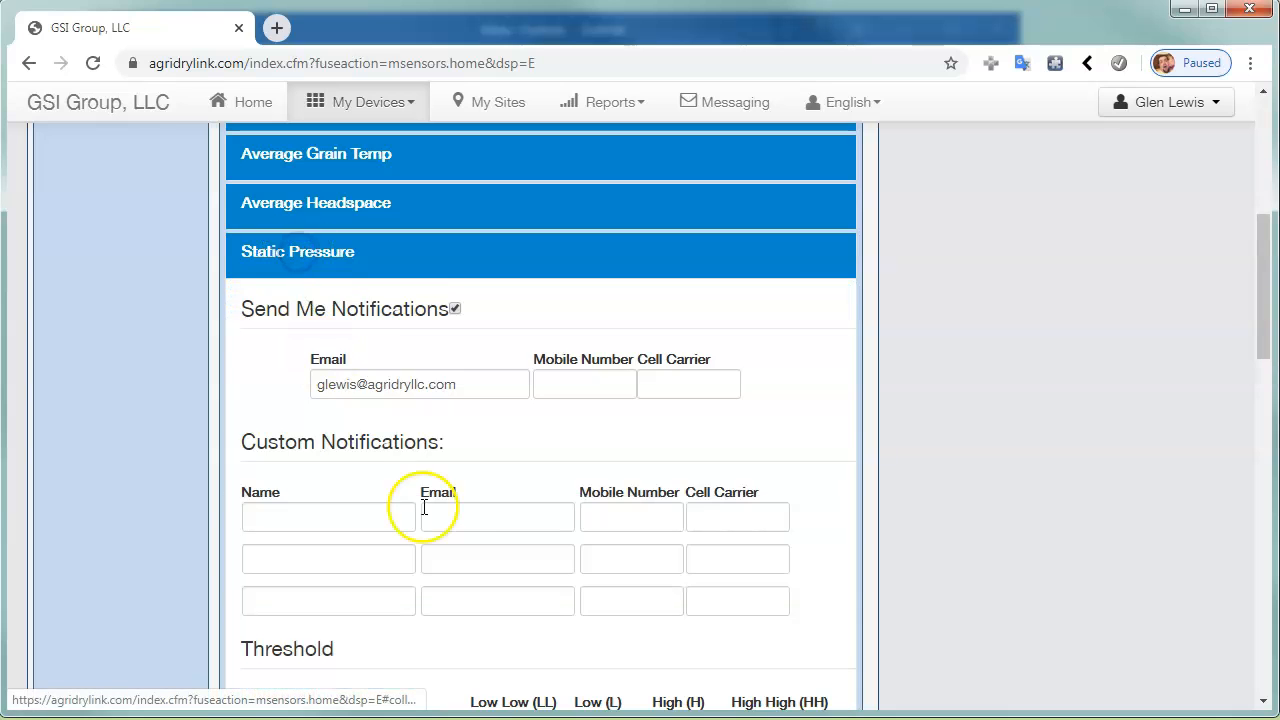
scroll(463, 503, down, 2)
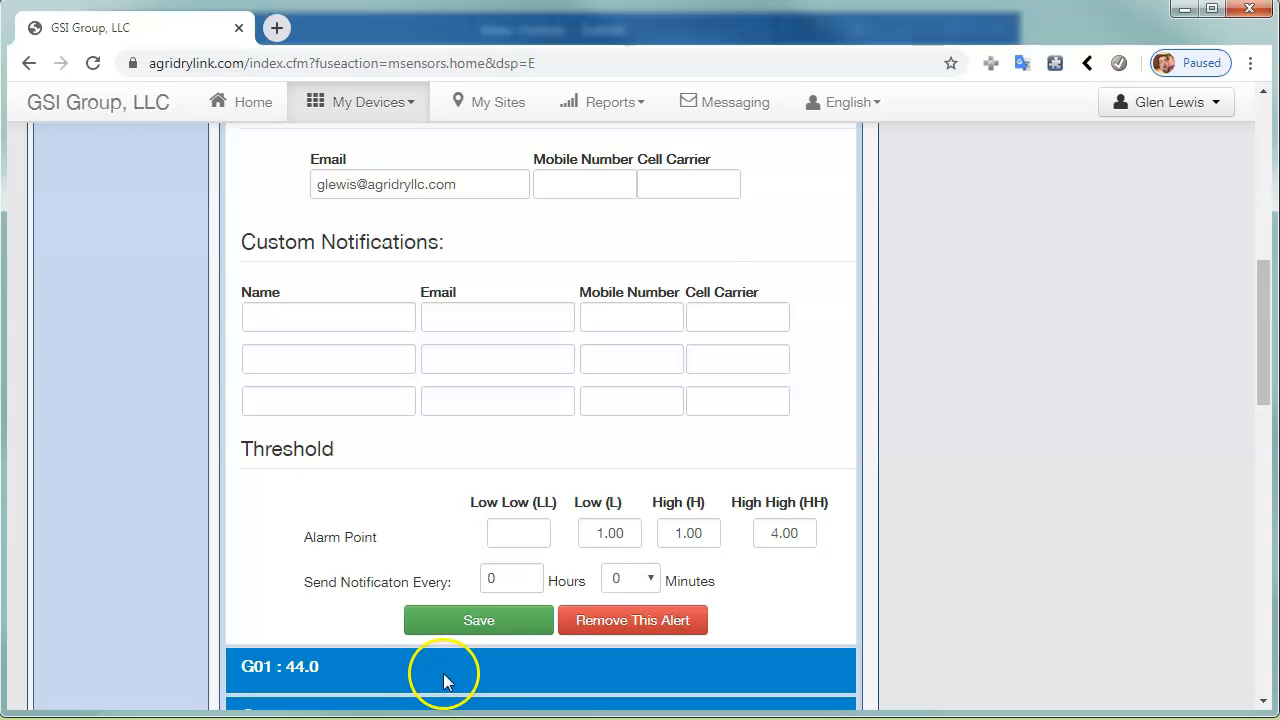
scroll(480, 413, up, 2)
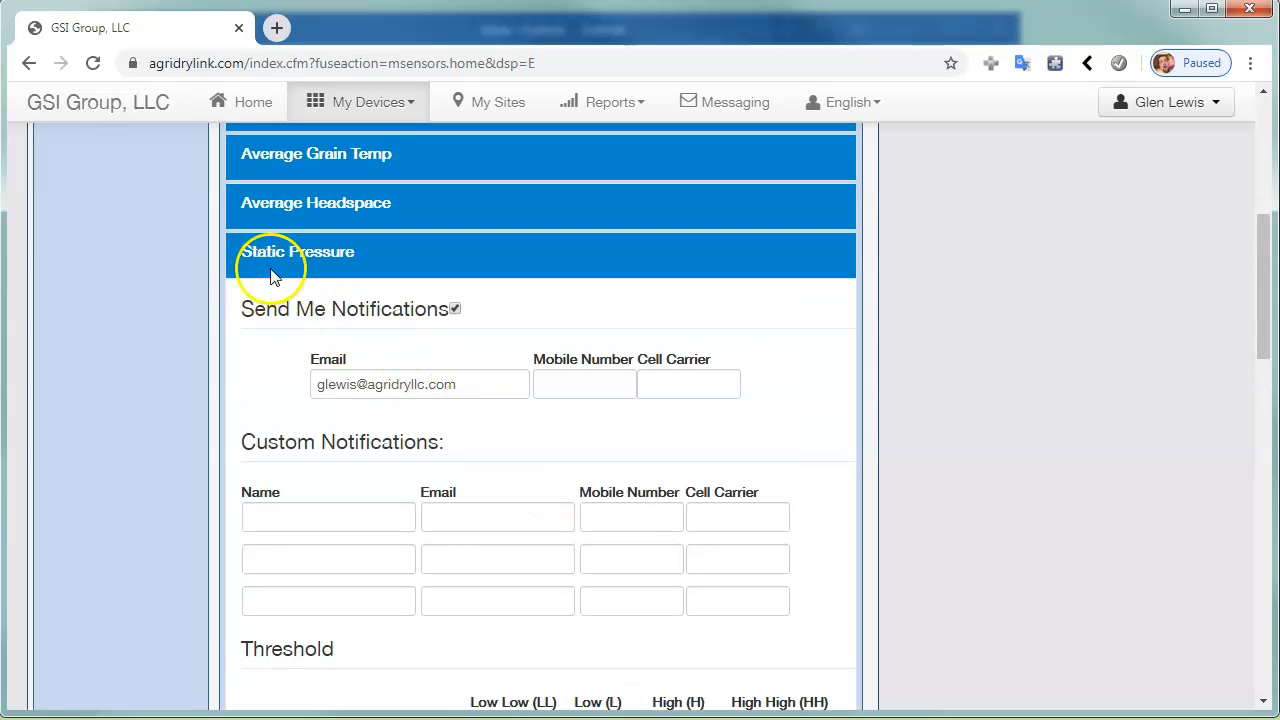
Collapse the Static Pressure settings and log out of the account.
click(295, 257)
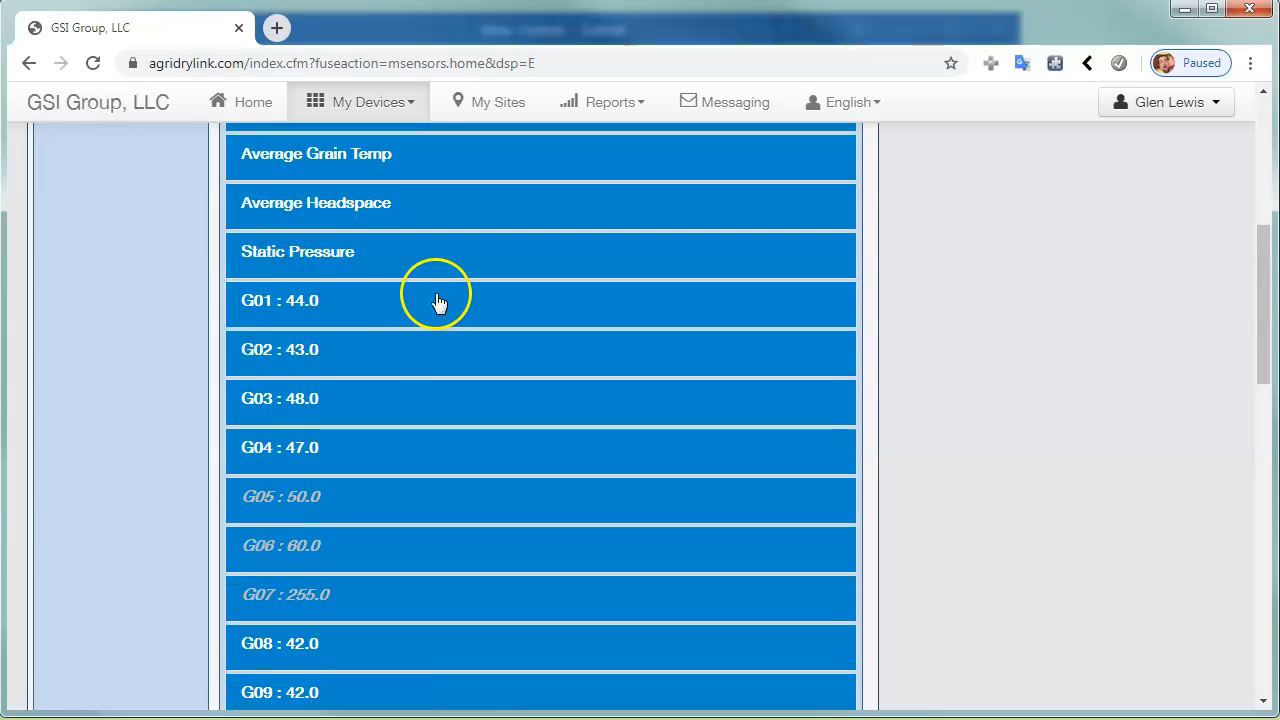
scroll(314, 257, up, 2)
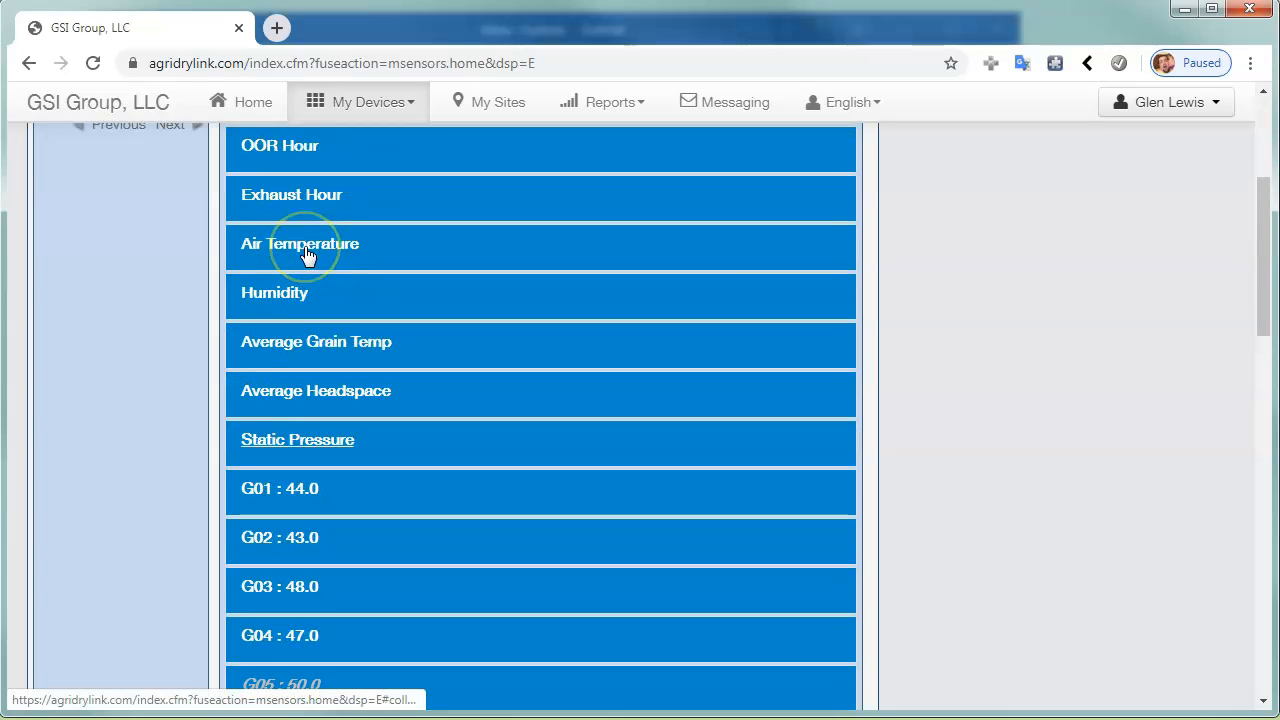
scroll(307, 257, up, 1)
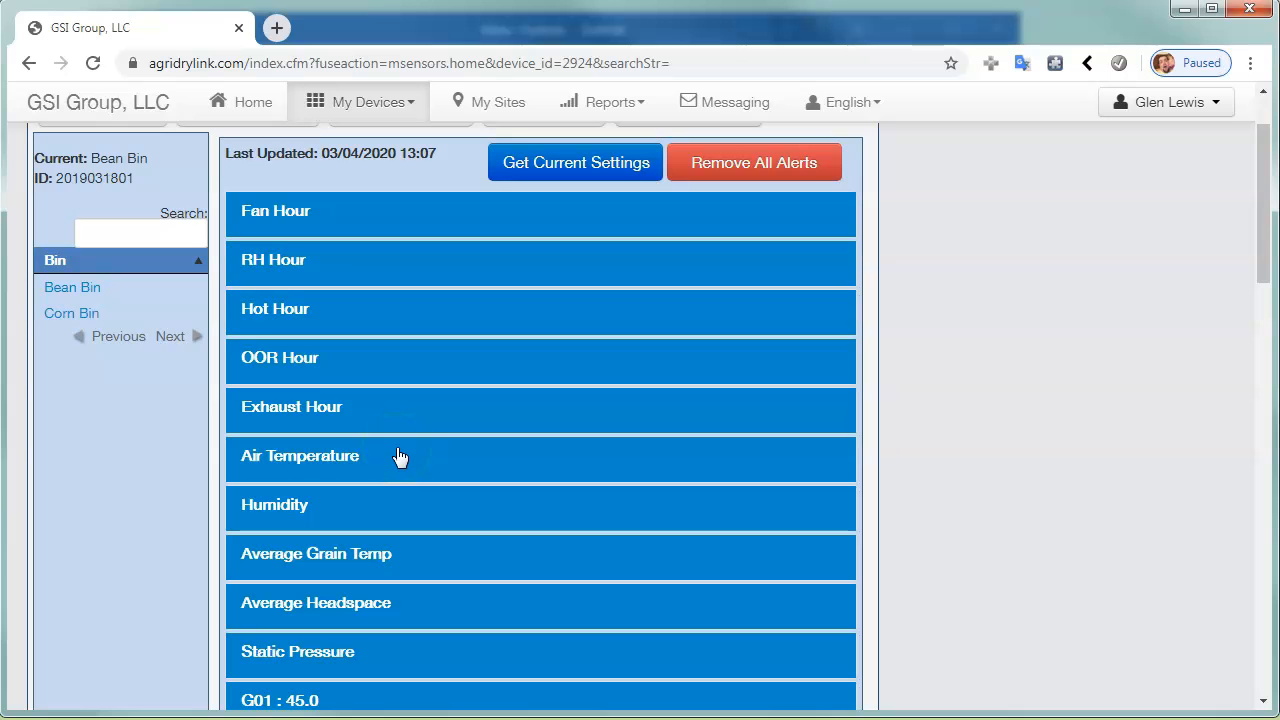
click(1212, 105)
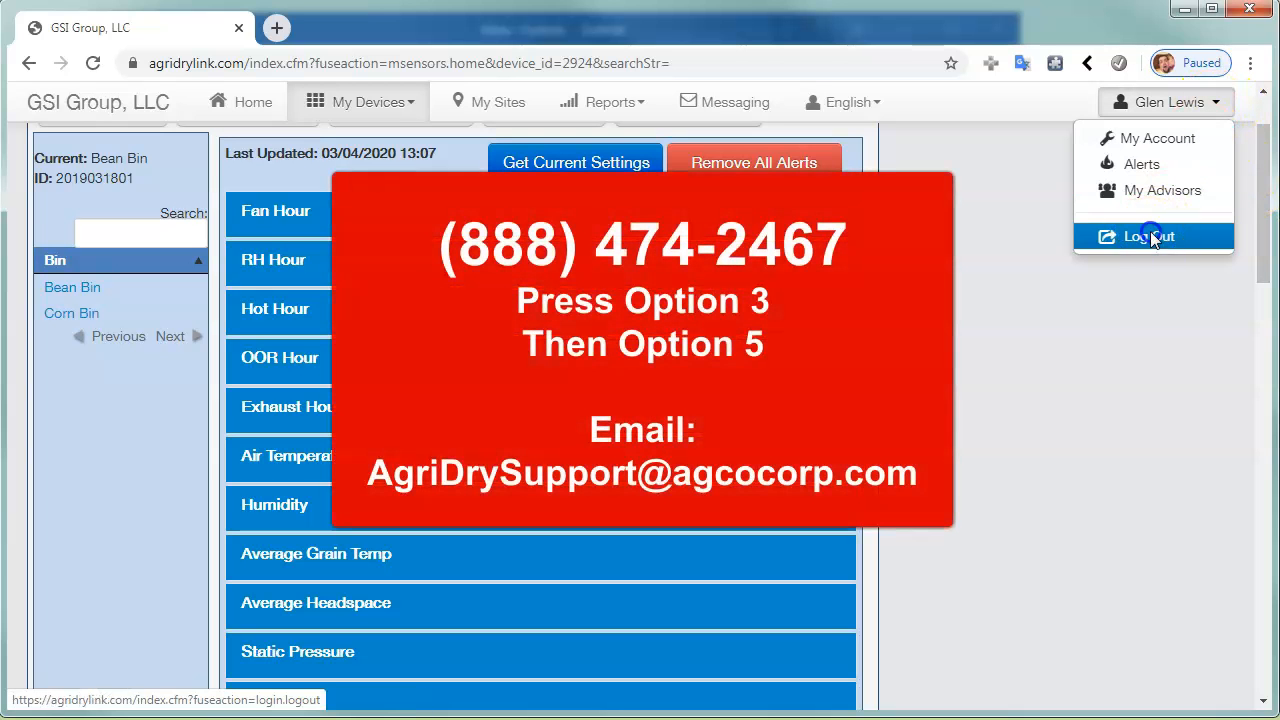
click(1153, 238)
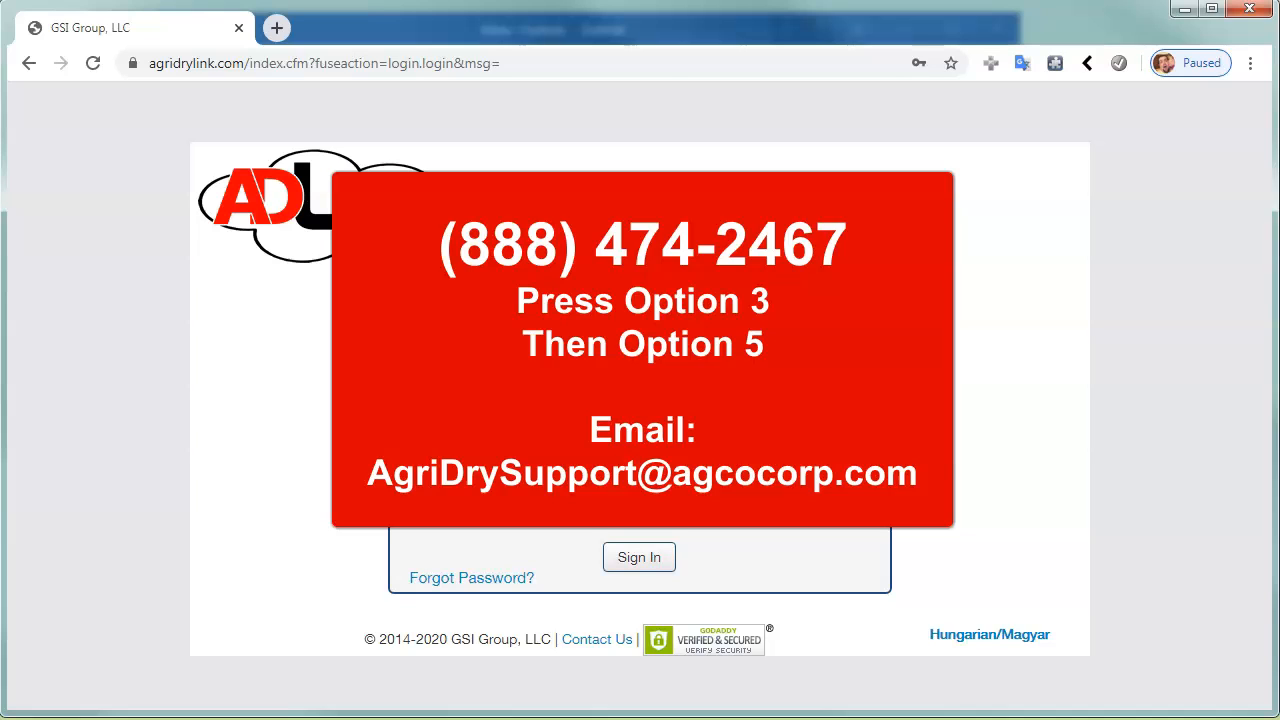